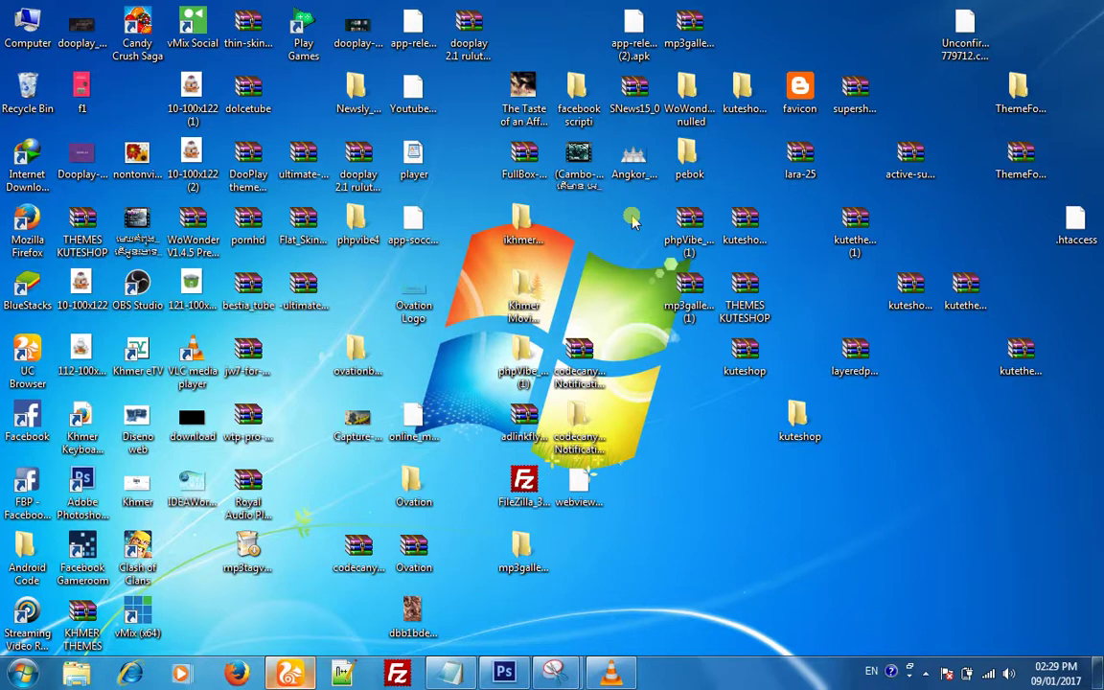
right_click(632, 222)
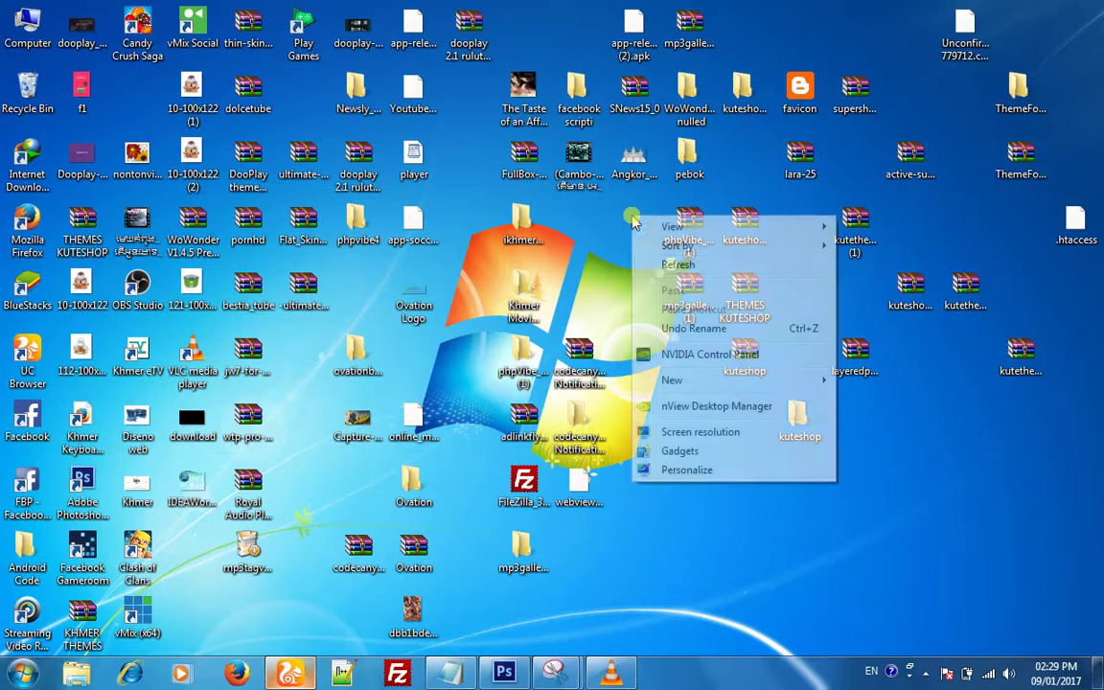
click(656, 263)
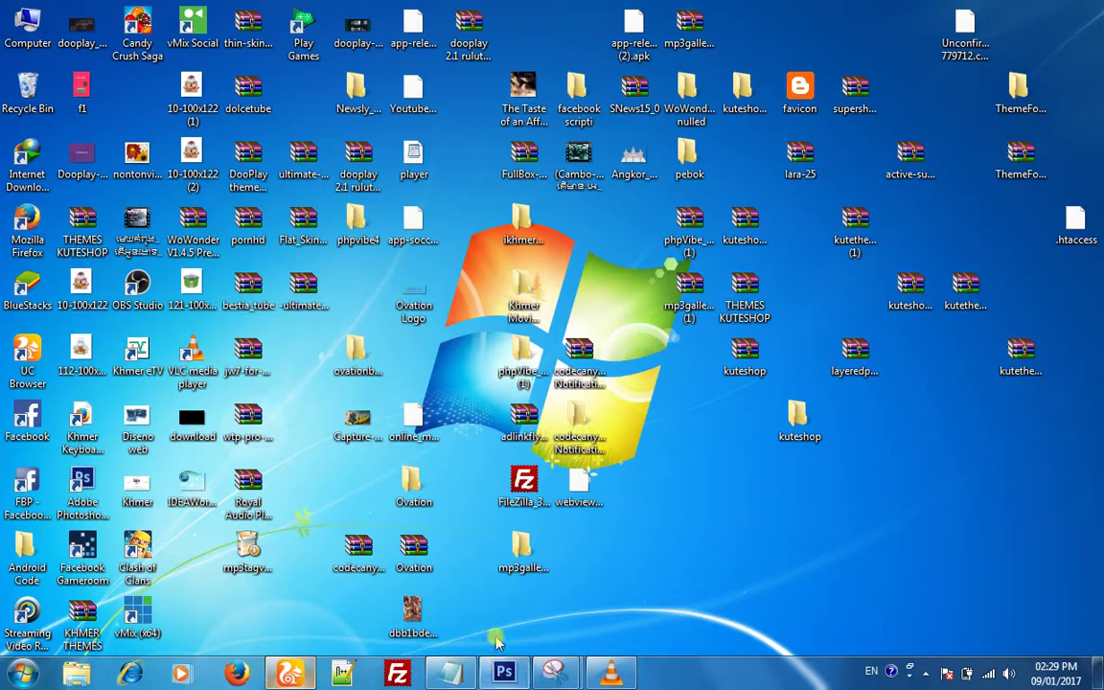
right_click(637, 217)
click(660, 258)
Step: Switch to the browser and view the khmerwebsite blog's basic settings and the list of existing blogs in Blogger
click(294, 674)
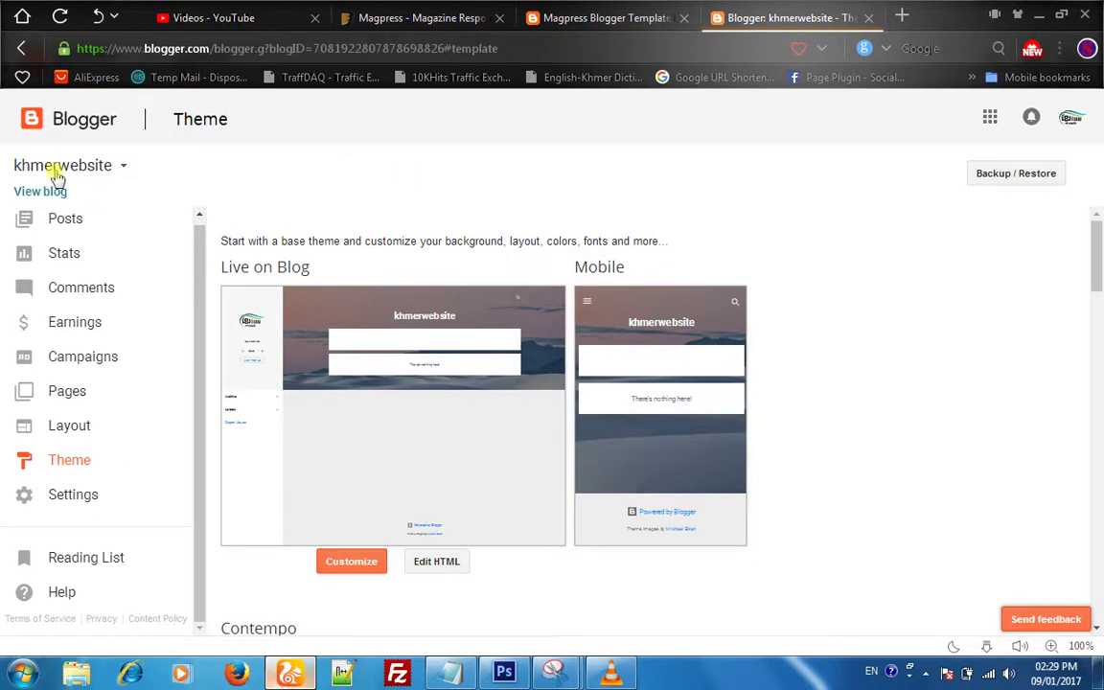
click(89, 498)
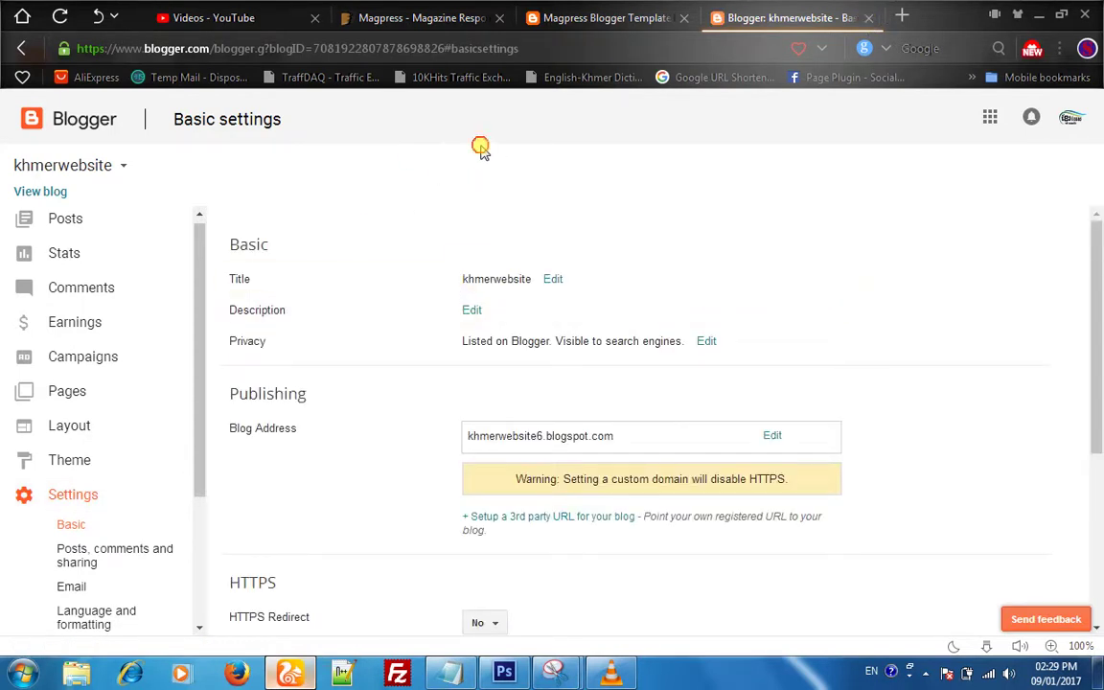
click(66, 165)
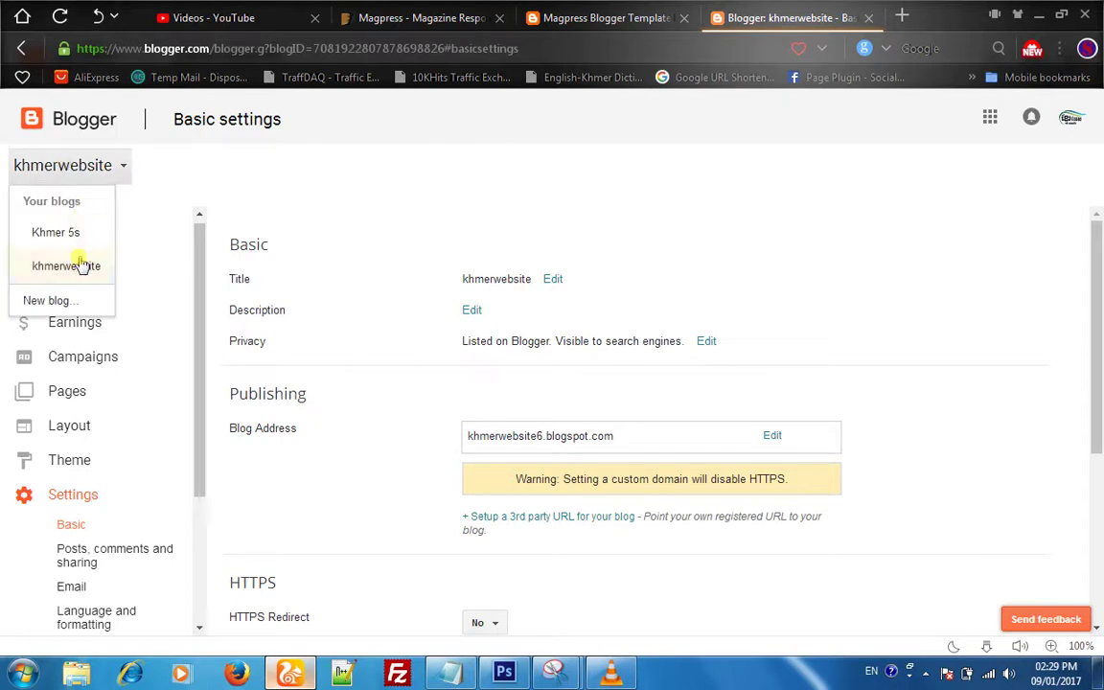
click(404, 180)
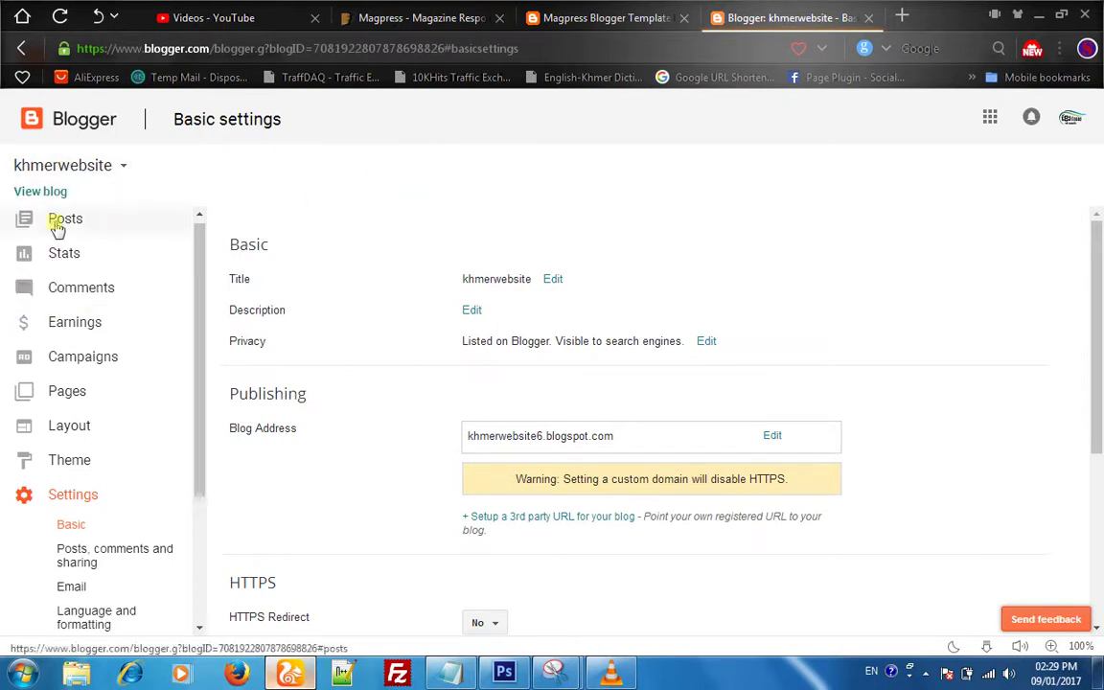
Step: Start a new blog and give it the title khmerblogger
click(101, 165)
click(30, 300)
click(464, 191)
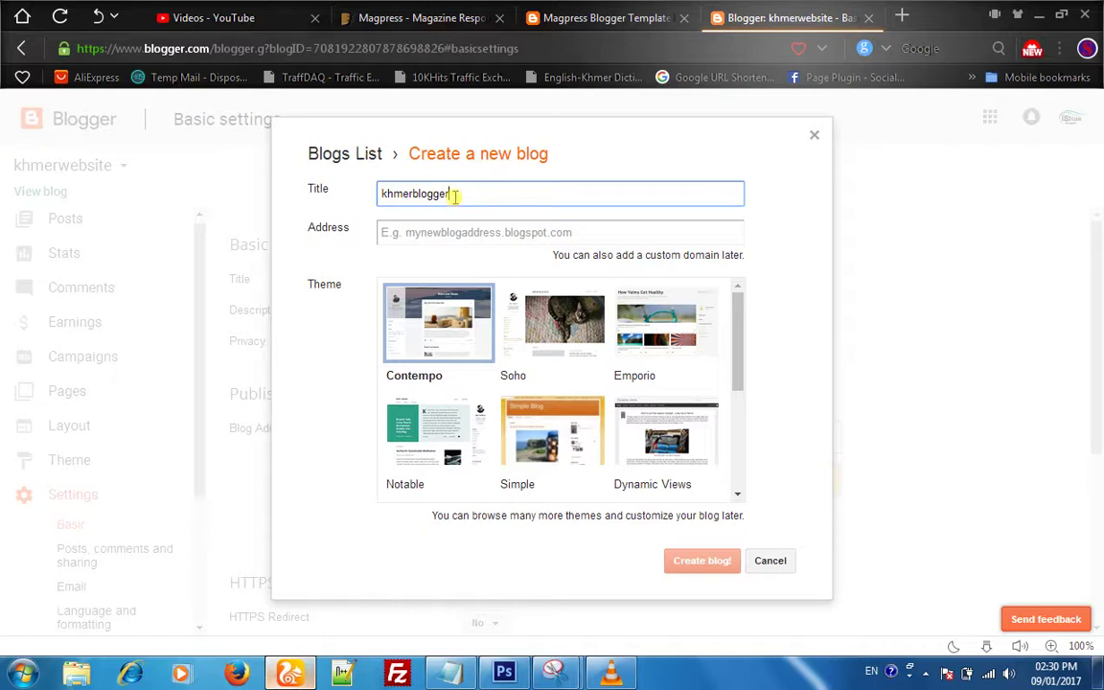
Step: Reuse the title as the blog address, extending it with a 6 to khmerblogger6.blogspot.com
double_click(454, 195)
key(ctrl+c)
click(461, 228)
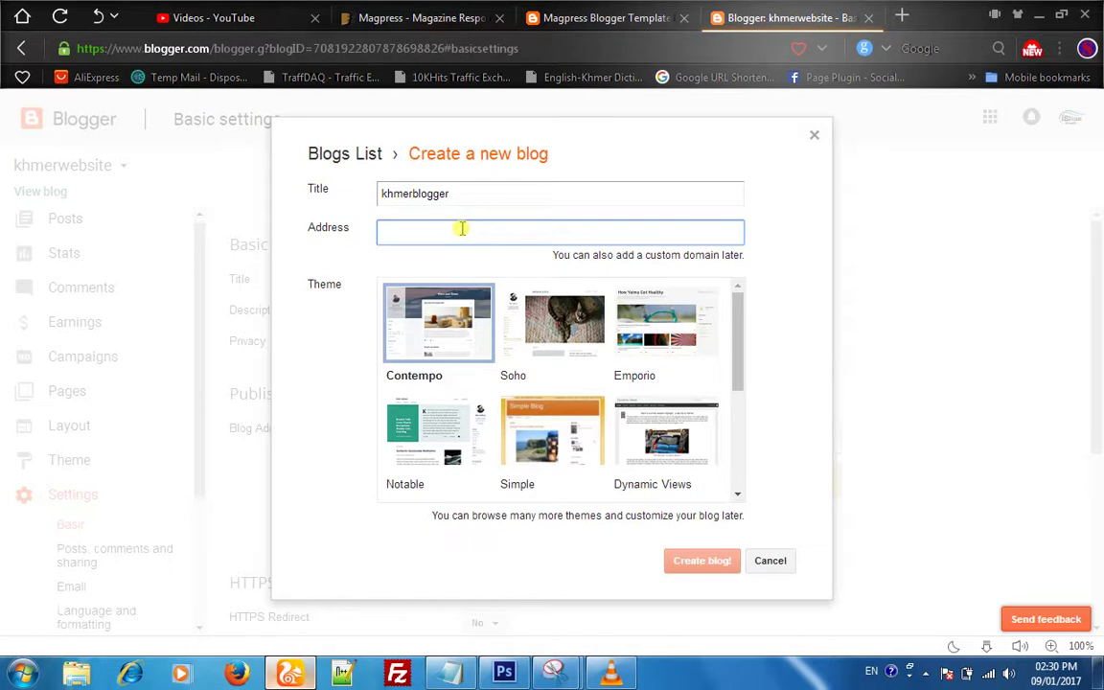
drag(449, 194, 412, 192)
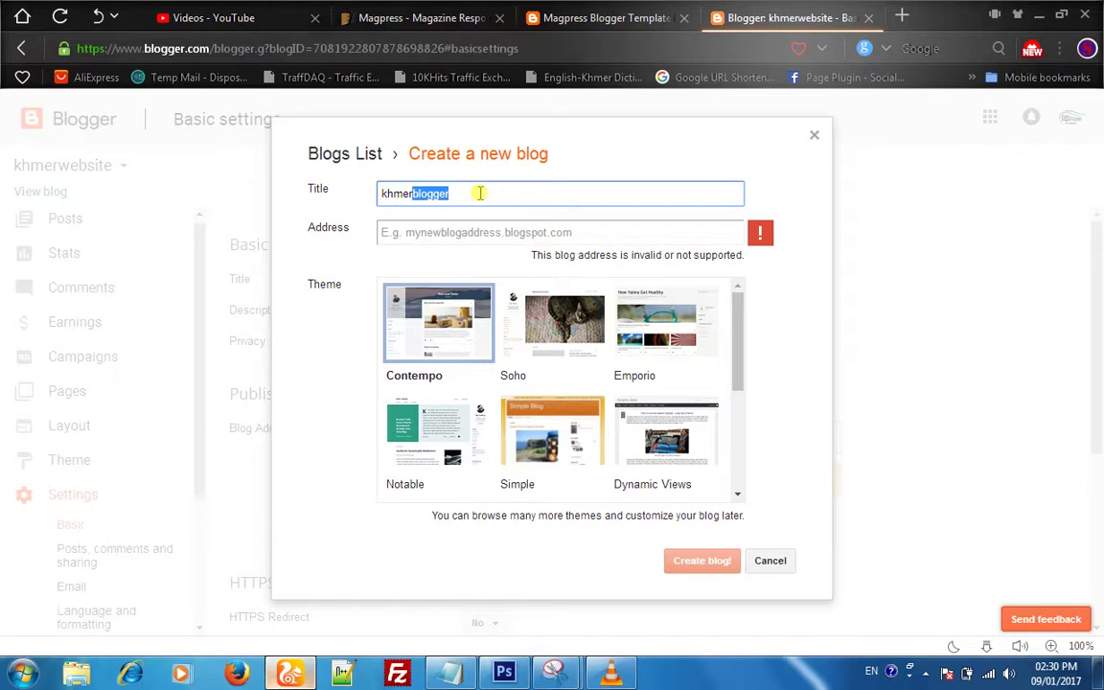
click(467, 232)
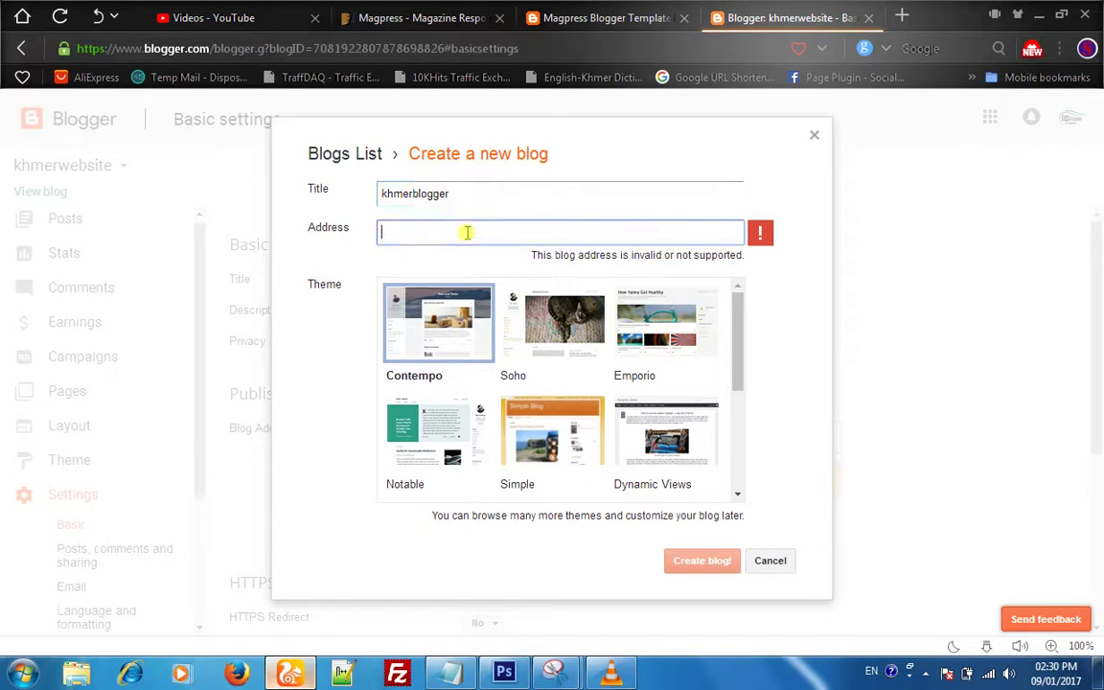
key(ctrl+v)
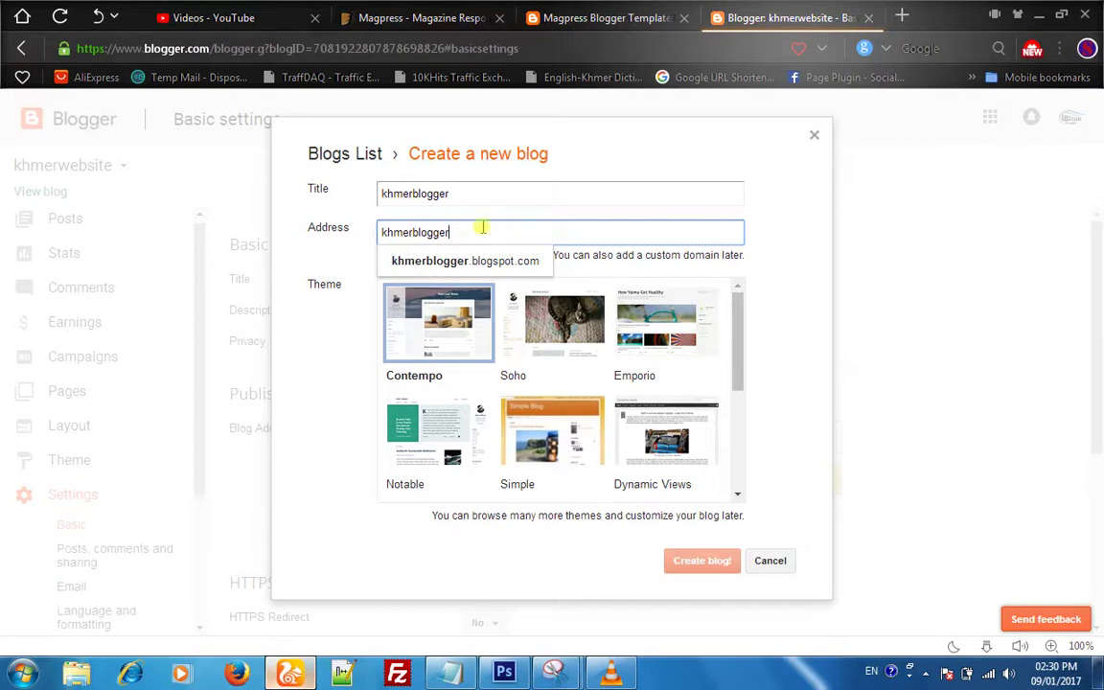
click(505, 272)
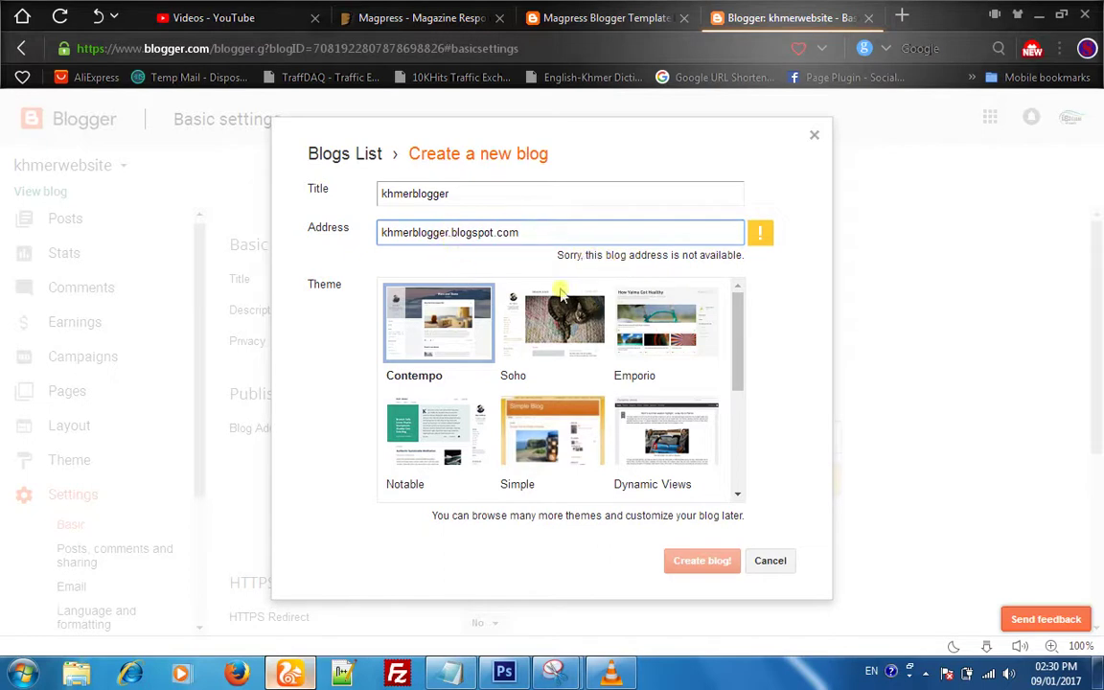
text(6)
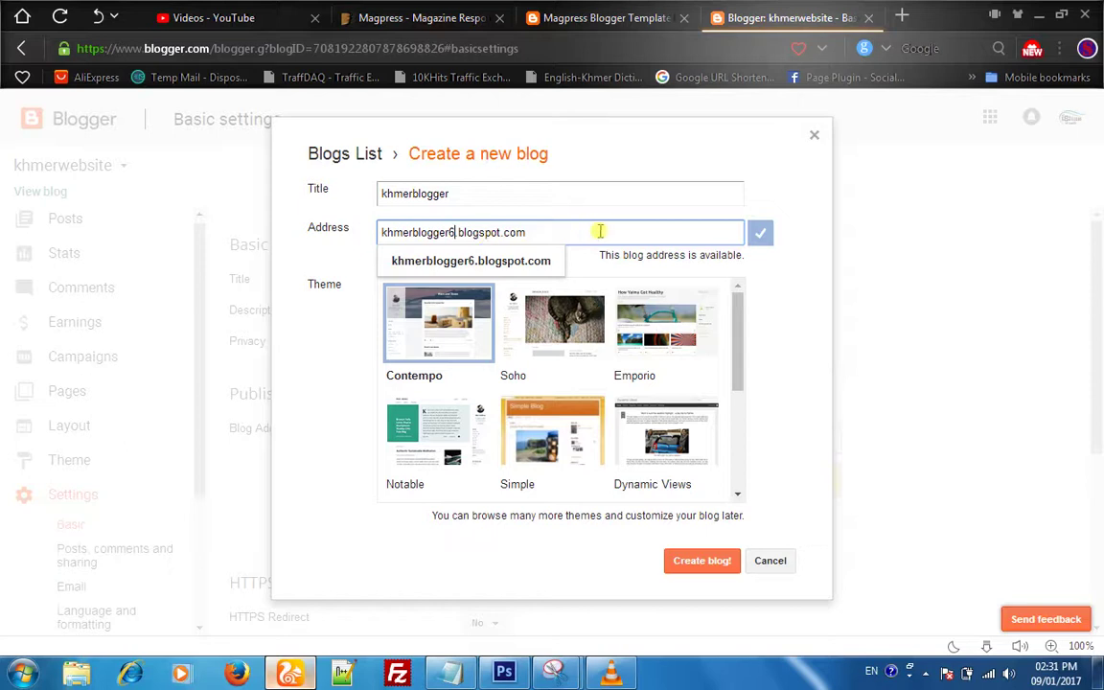
click(499, 263)
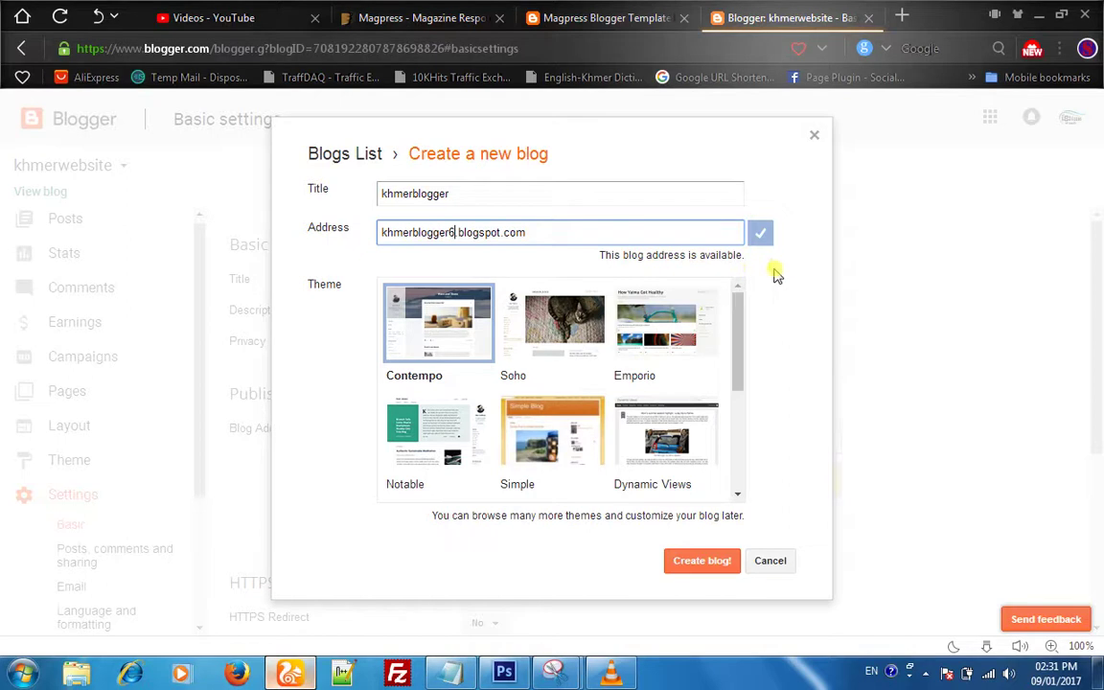
Step: Browse the available themes, choose Contempo, and create the blog, agreeing to leave the current page
click(566, 302)
click(648, 316)
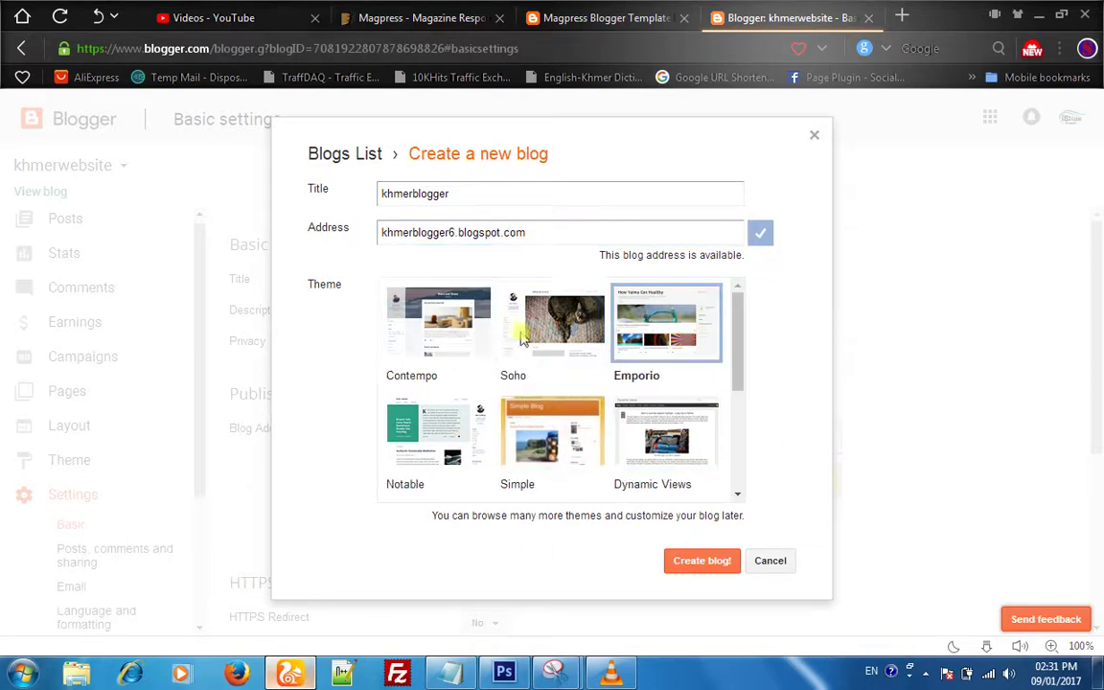
scroll(640, 460, down, 3)
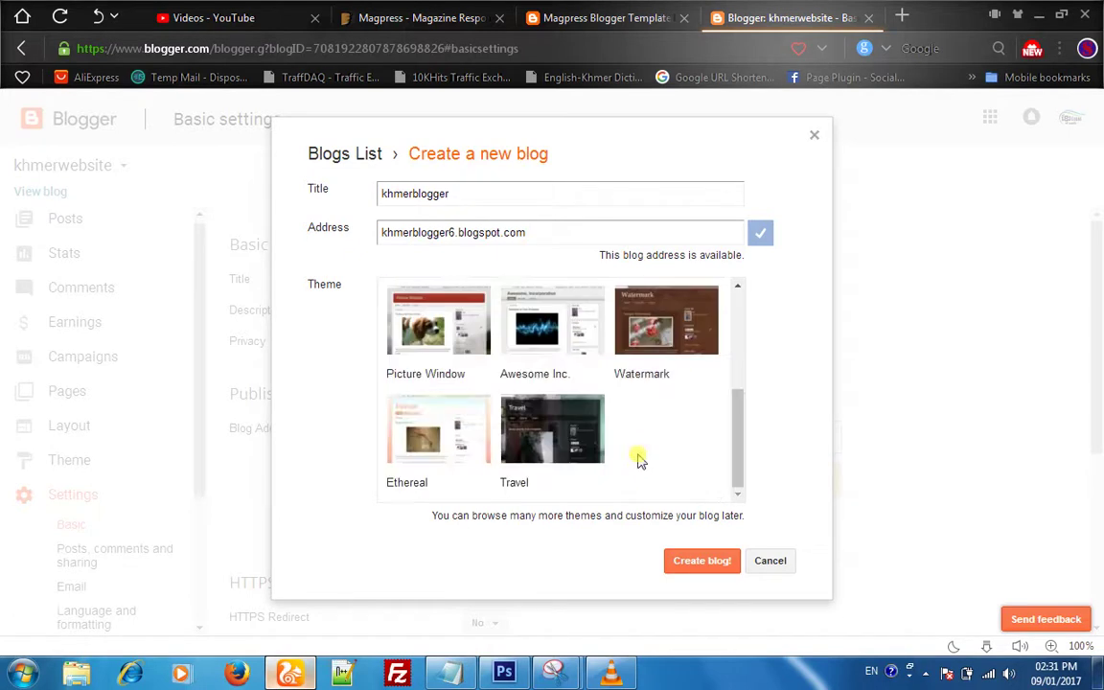
scroll(640, 460, up, 3)
click(707, 563)
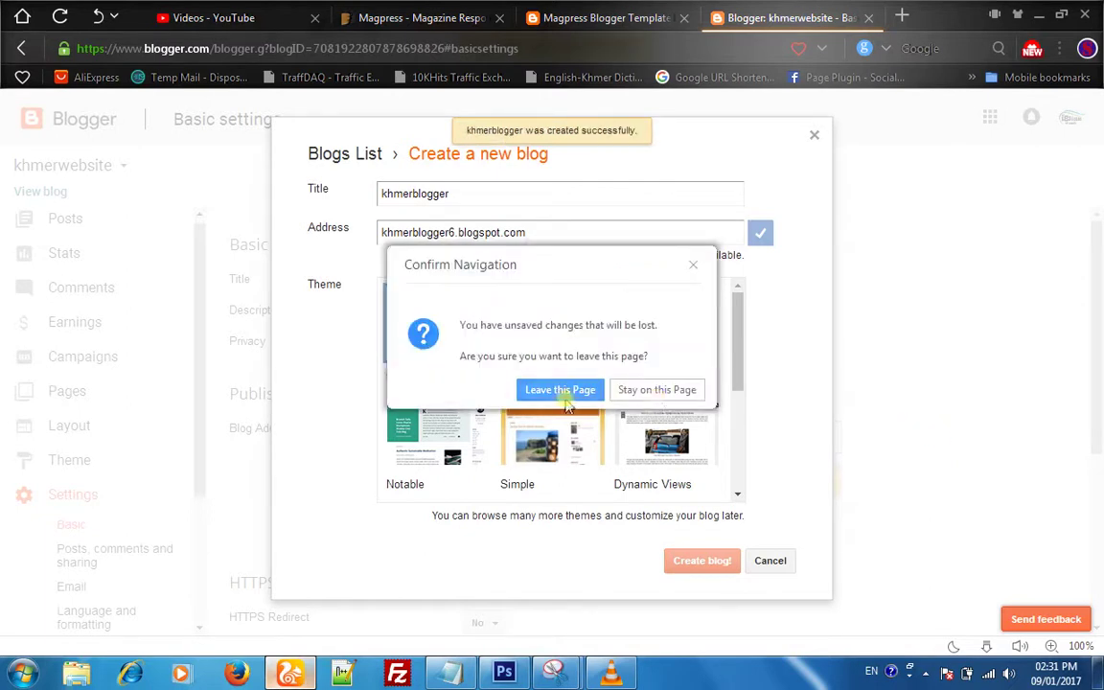
click(561, 389)
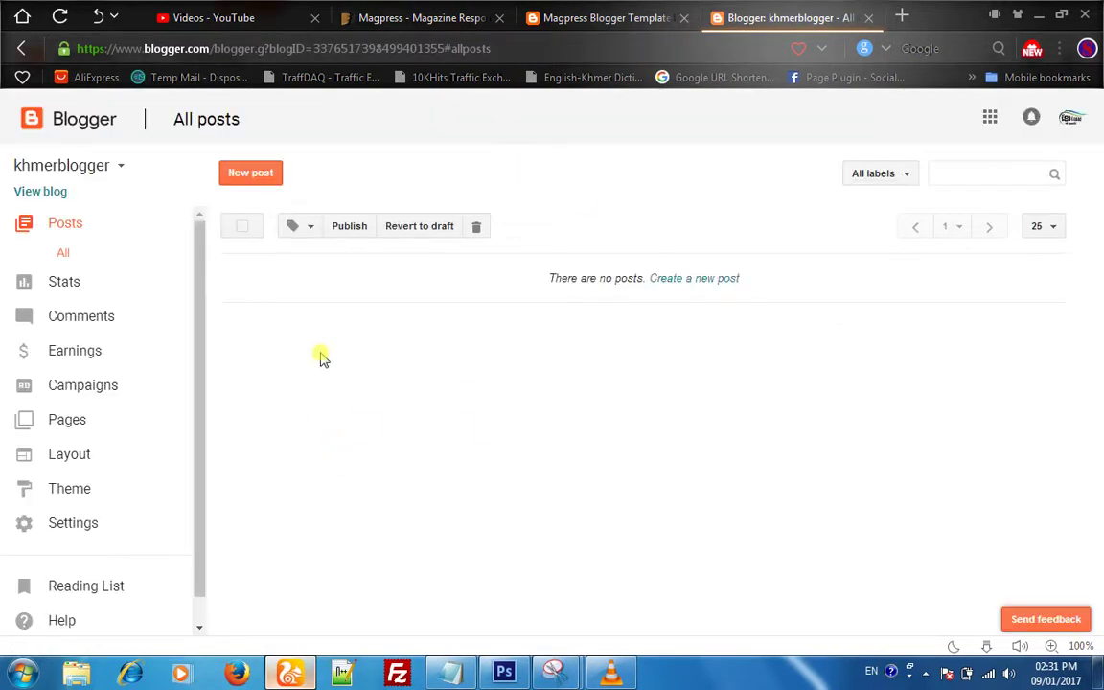
Step: View the live page of the new khmerblogger blog in its own tab and return to the Blogger dashboard
click(29, 190)
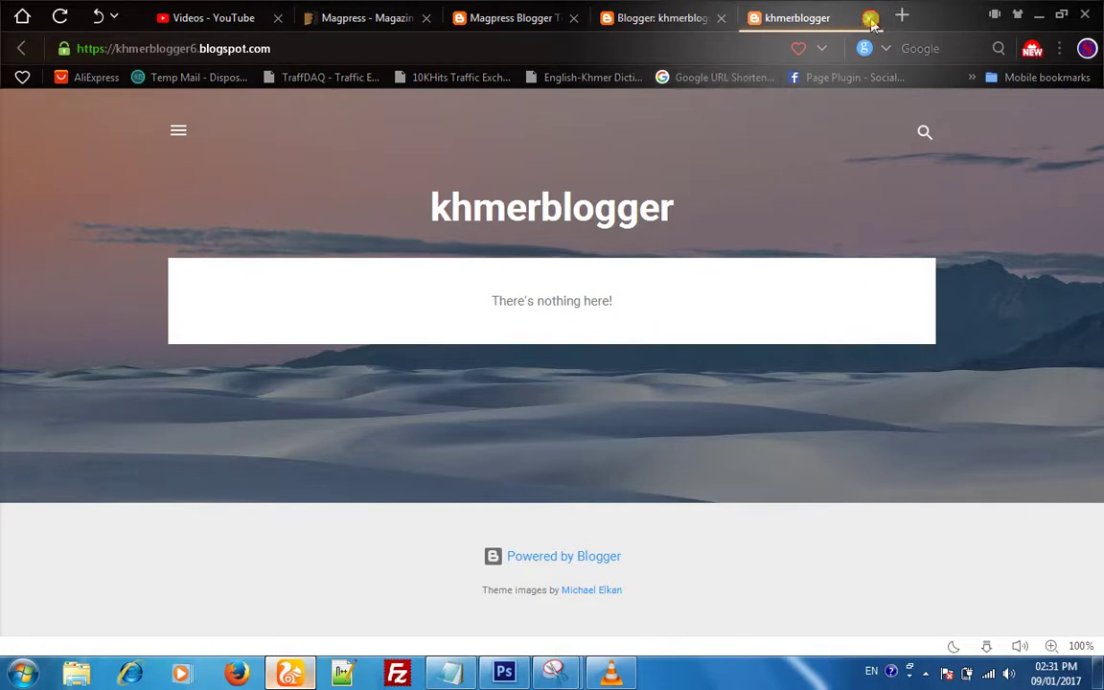
middle_click(784, 19)
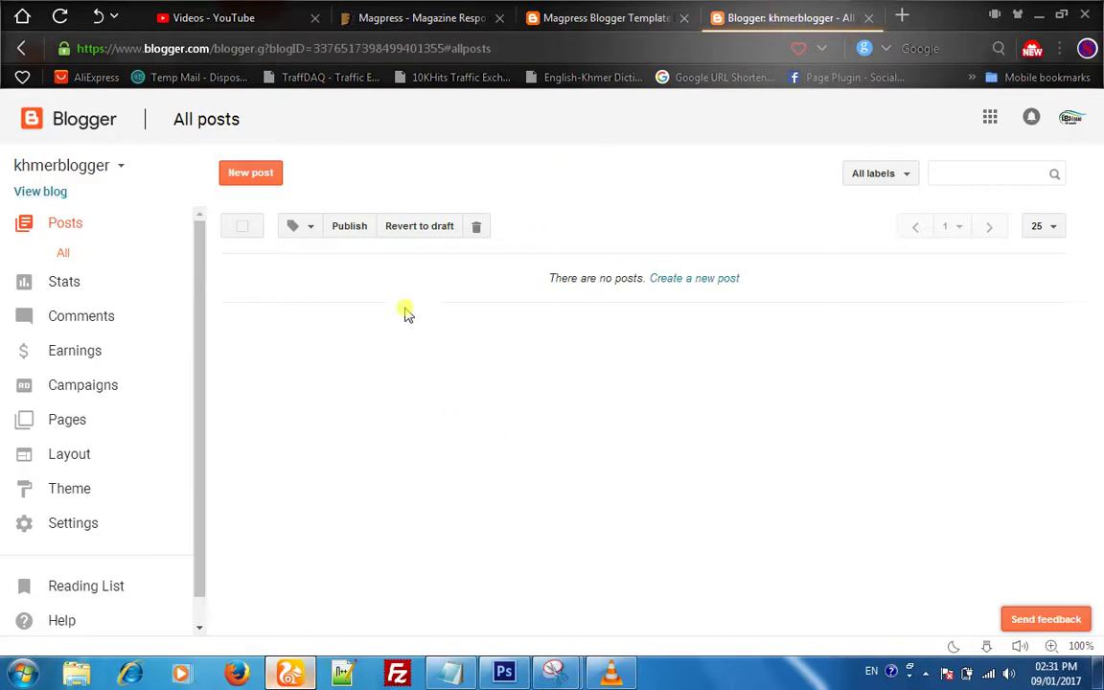
scroll(153, 394, down, 1)
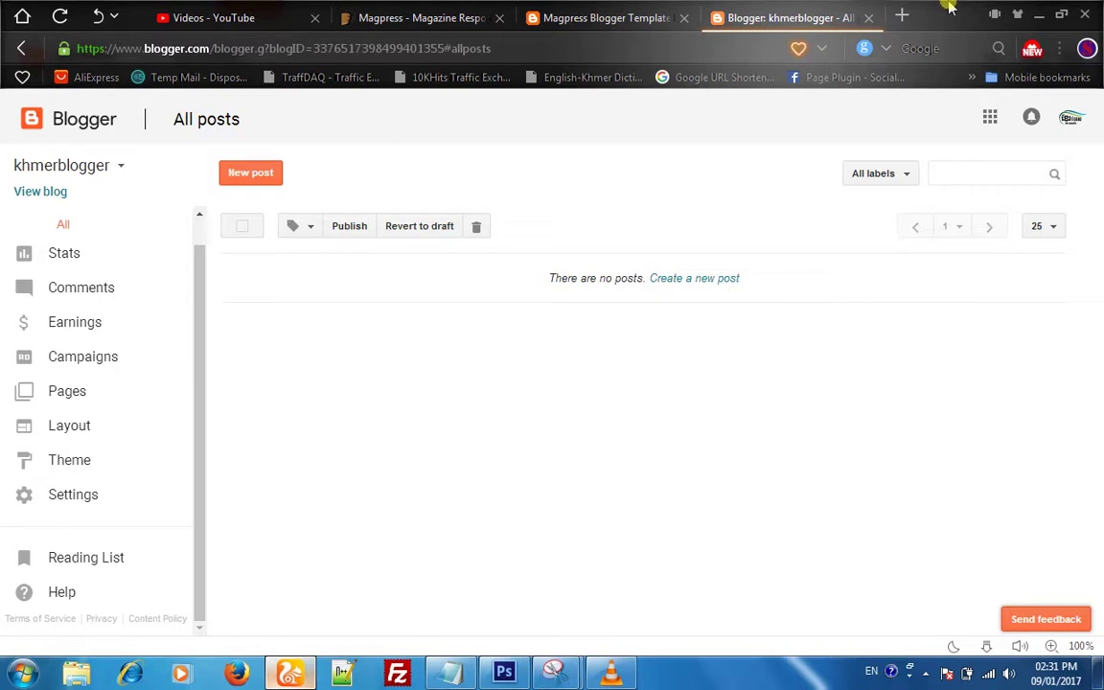
click(29, 192)
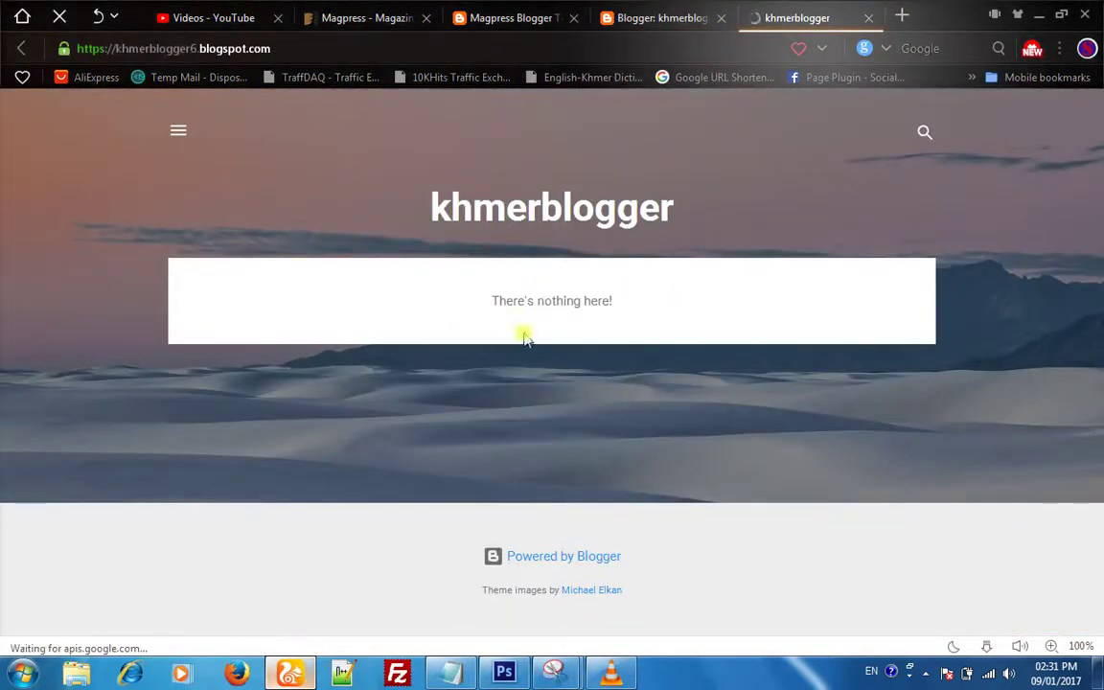
click(604, 12)
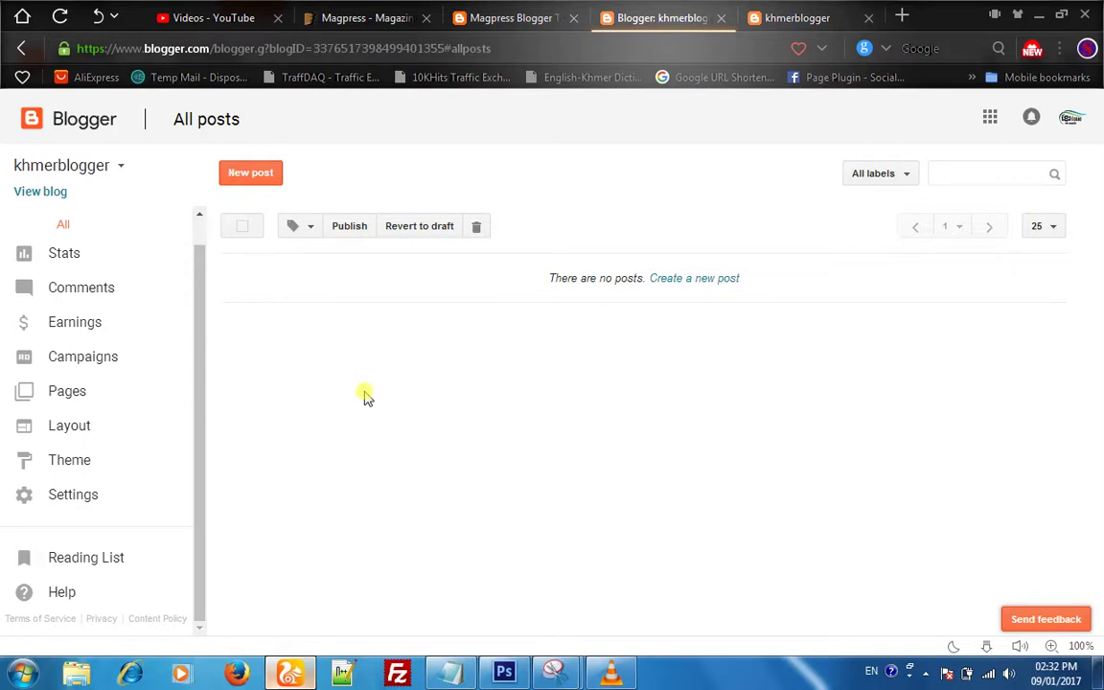
click(796, 16)
click(664, 15)
Step: Open the khmerblogger theme's HTML for editing and hide the HTTPS security warning
click(69, 468)
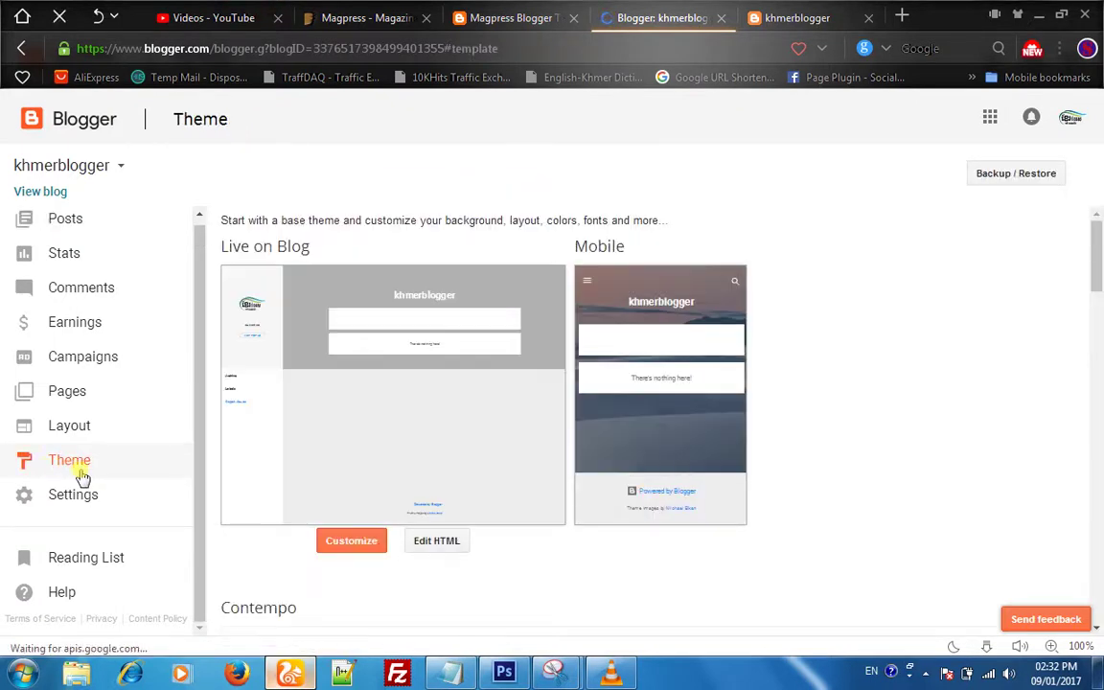
scroll(502, 557, down, 3)
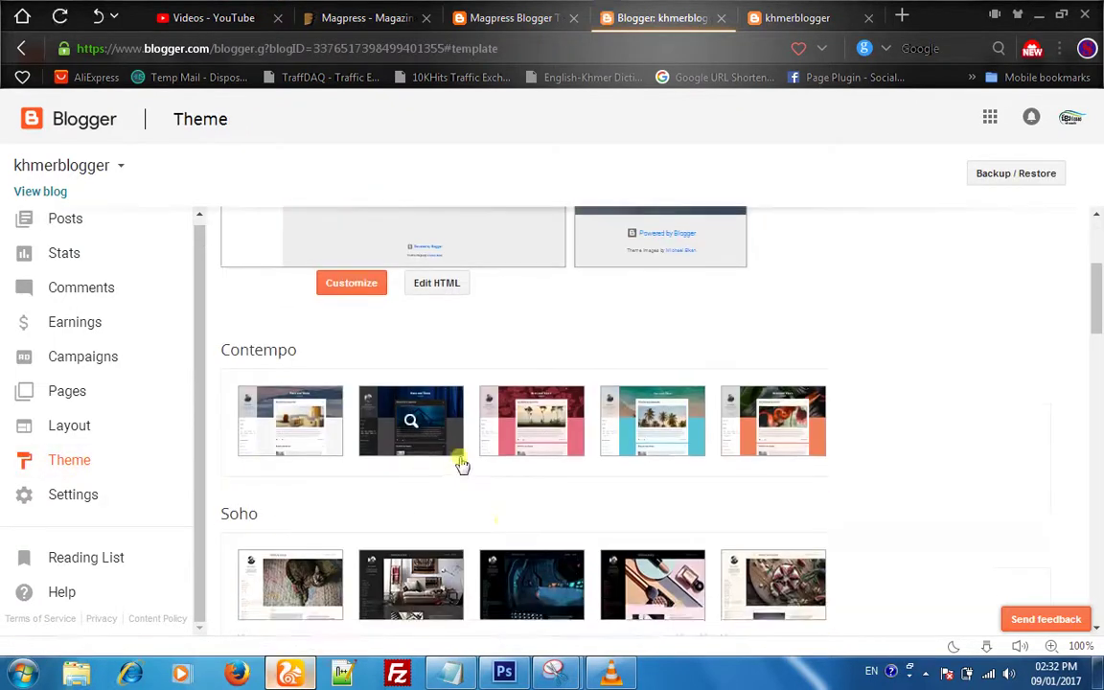
scroll(704, 530, up, 2)
scroll(461, 495, up, 1)
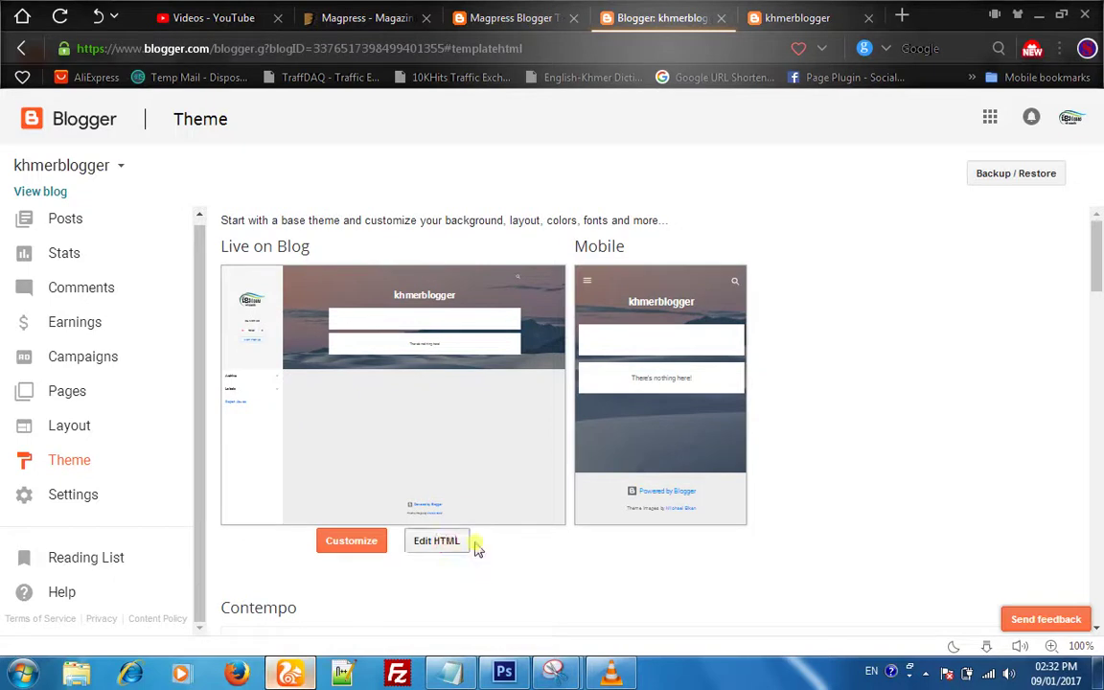
click(447, 542)
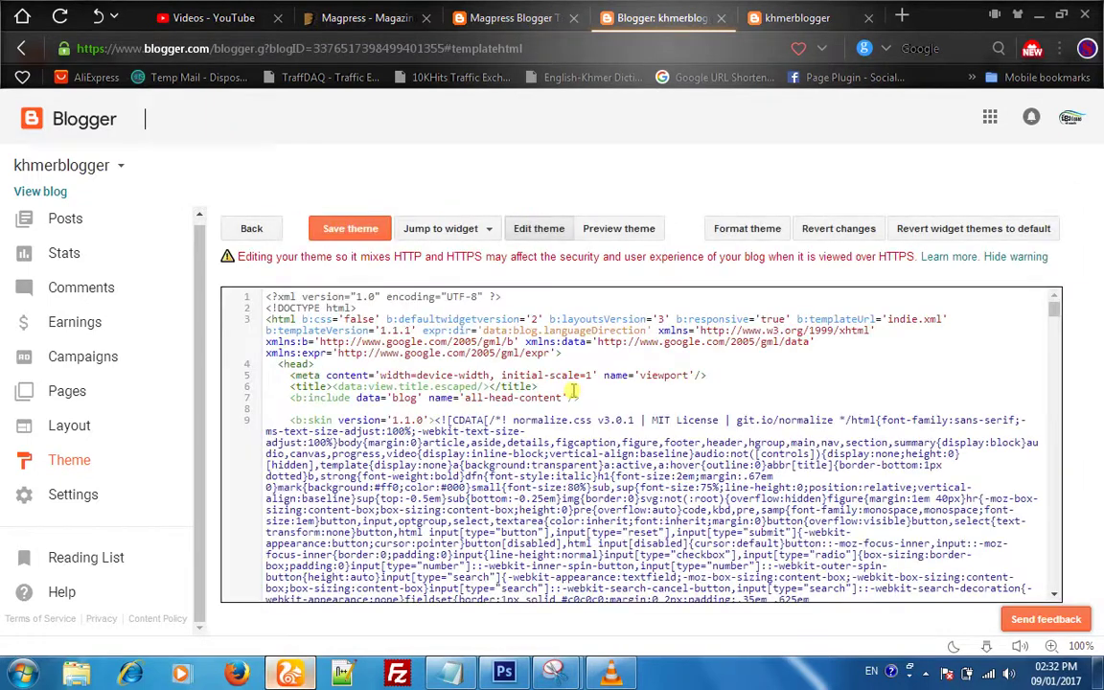
click(1022, 258)
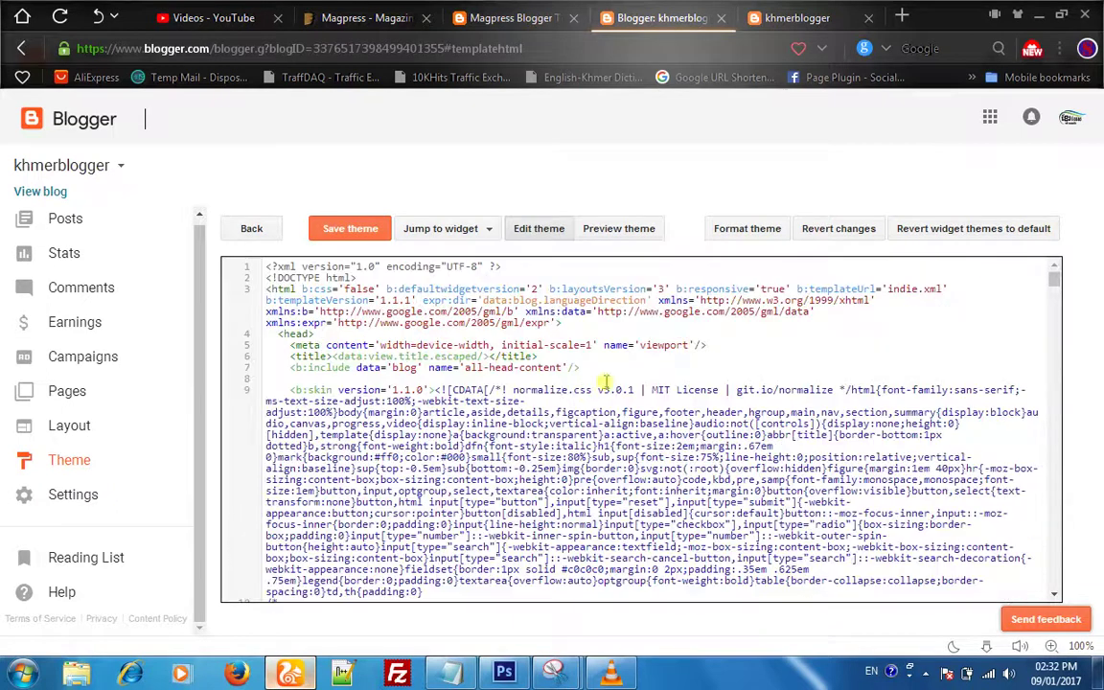
Step: Examine the Magpress template demo's front page, including its header, featured posts, news section and social widgets
click(519, 10)
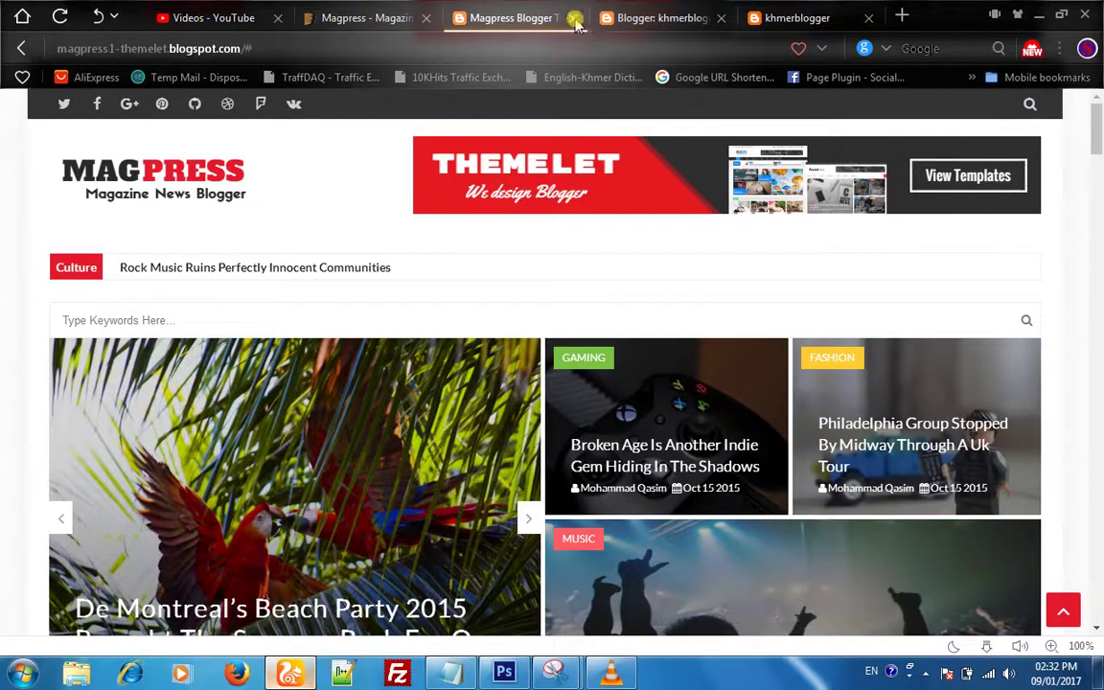
scroll(10, 384, down, 7)
scroll(11, 374, up, 7)
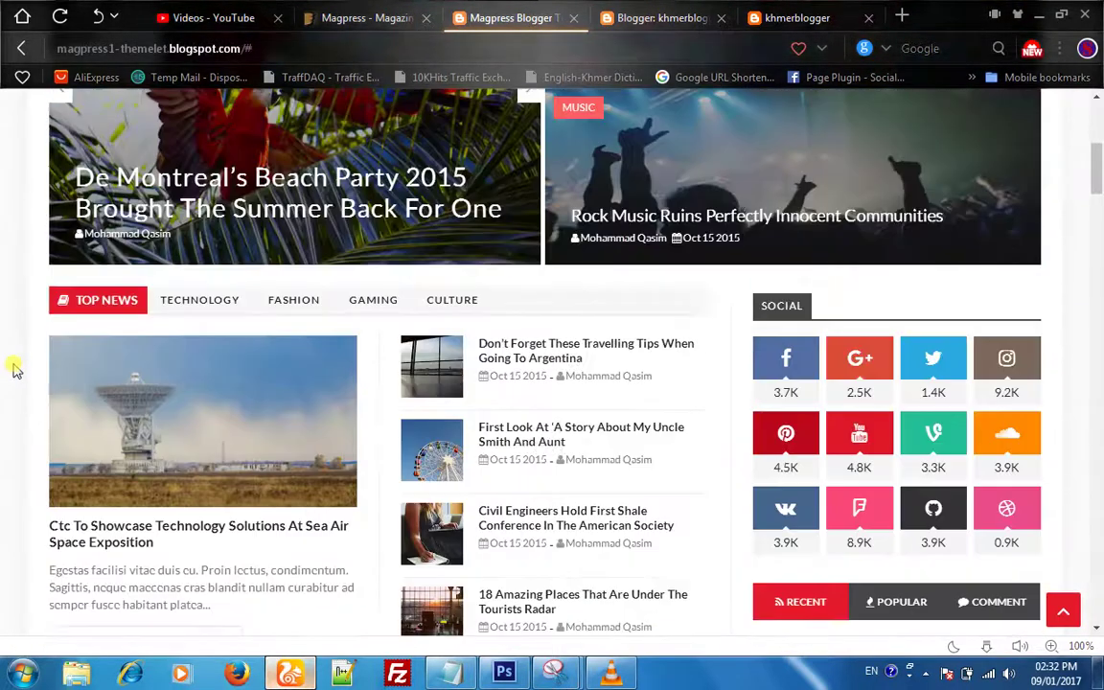
scroll(12, 363, down, 3)
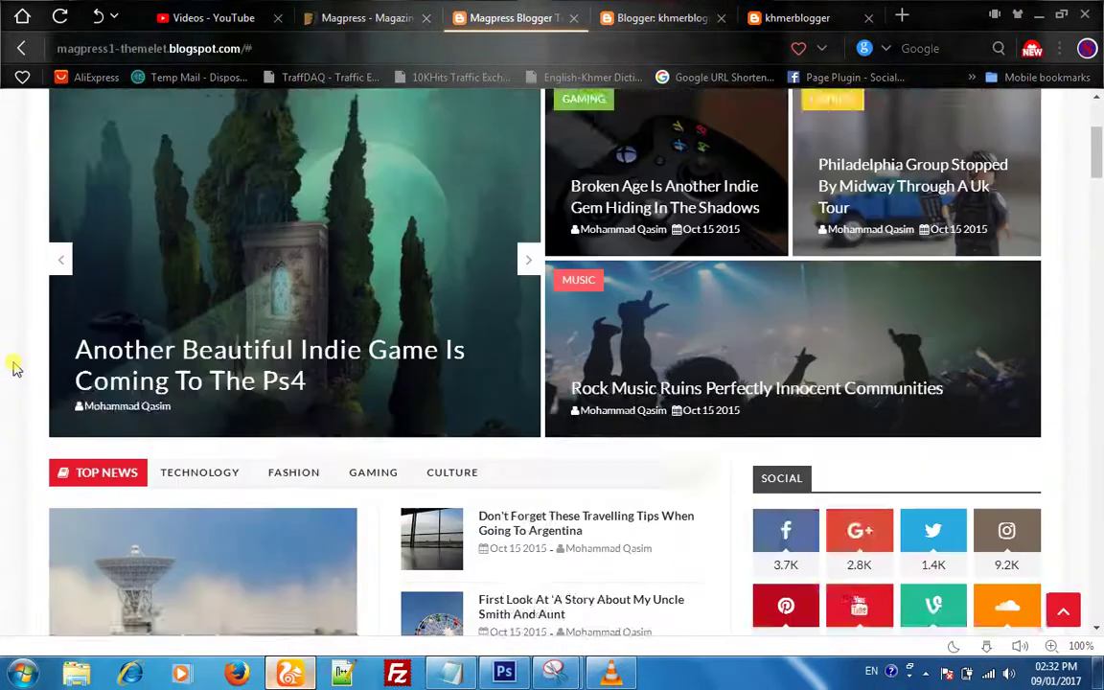
scroll(12, 363, up, 3)
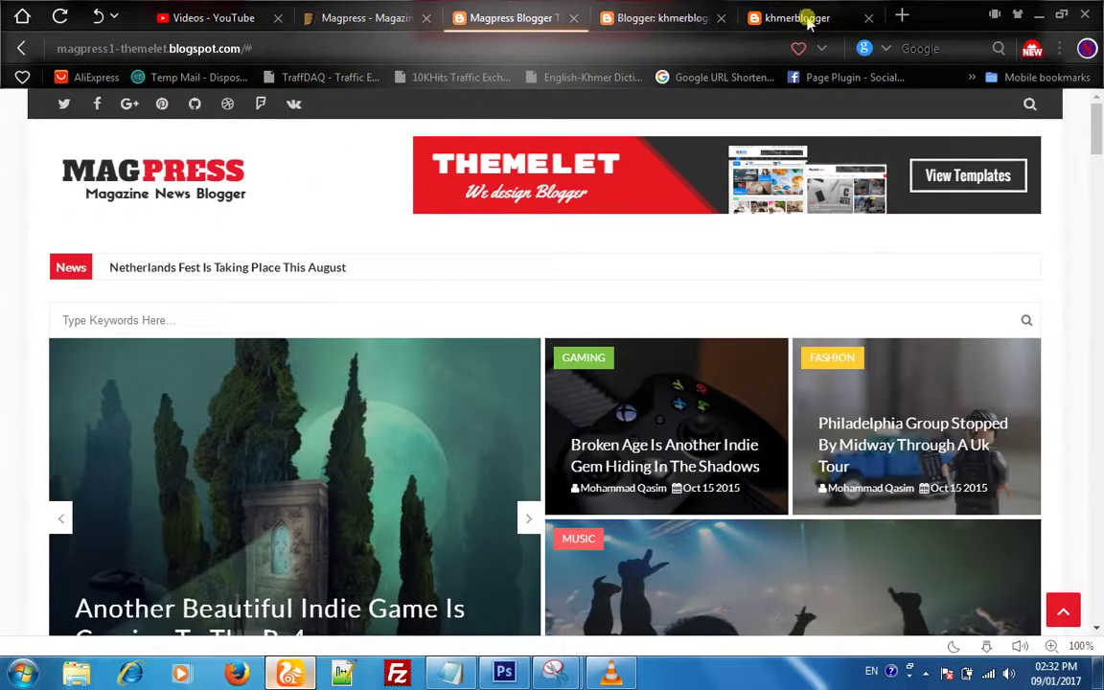
click(926, 668)
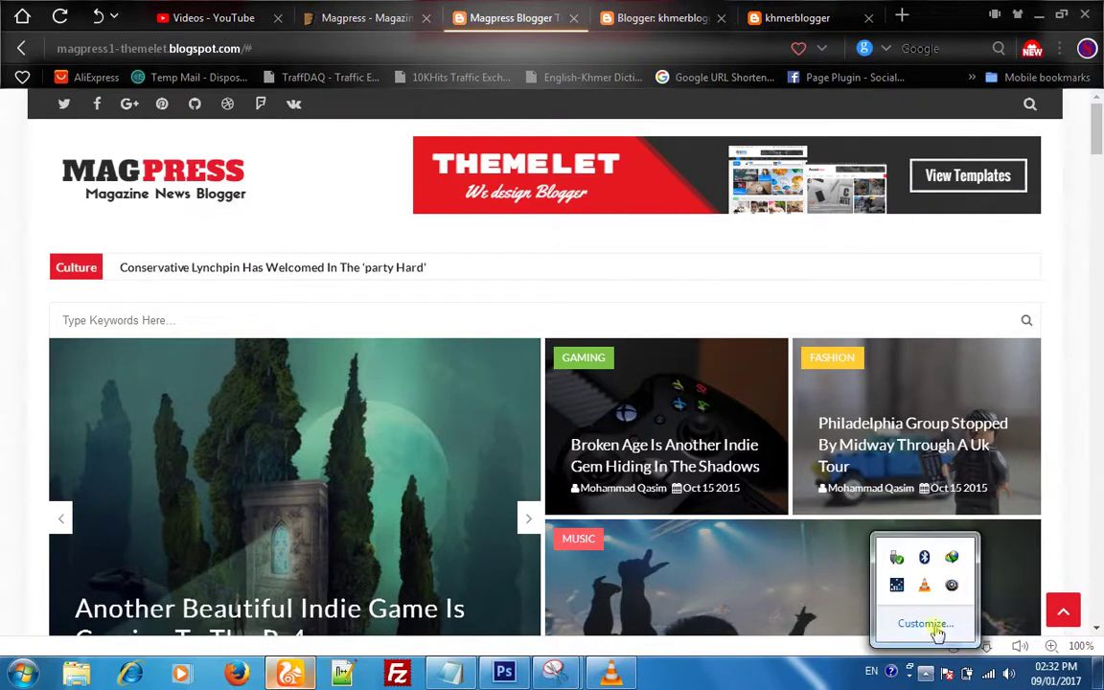
right_click(952, 584)
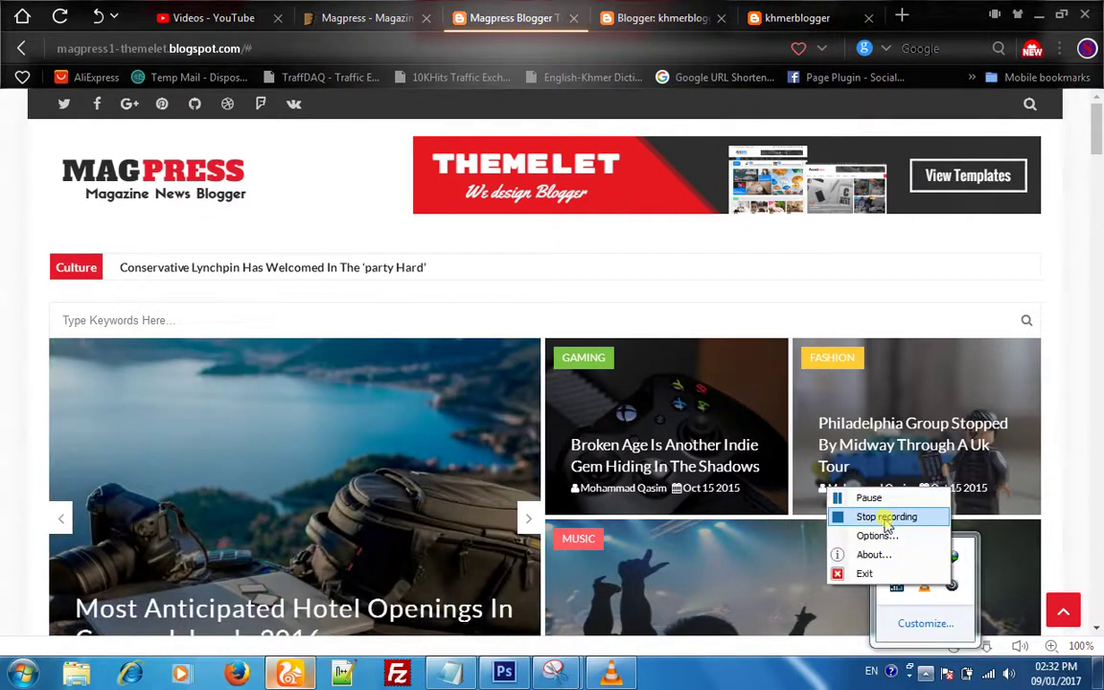
click(861, 500)
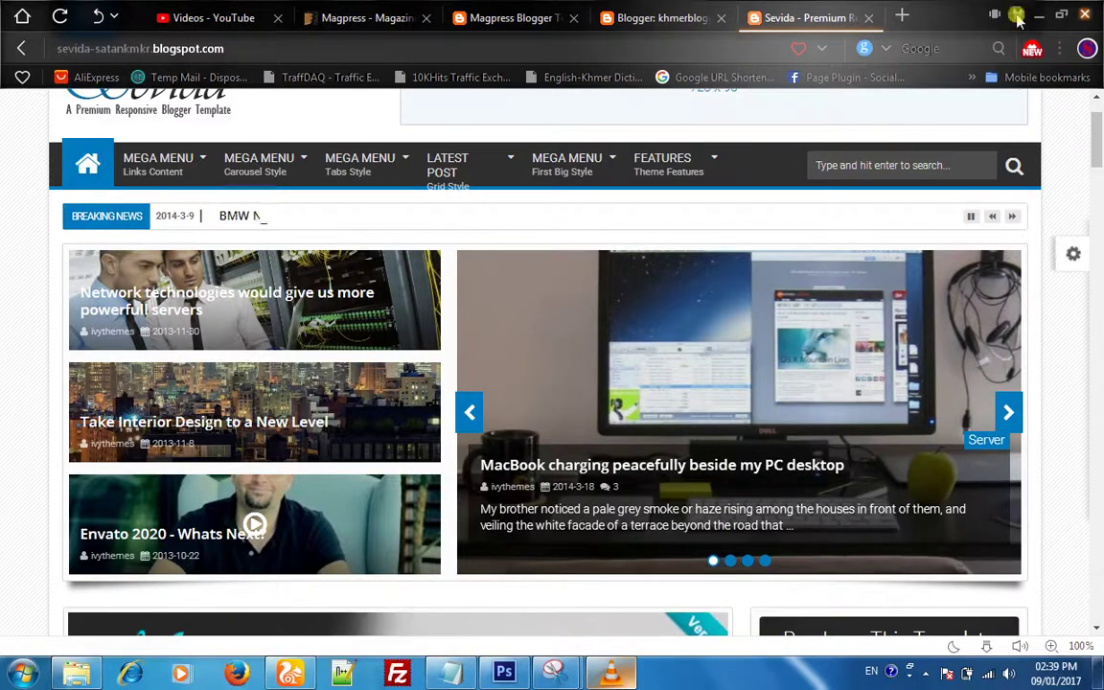
click(1038, 15)
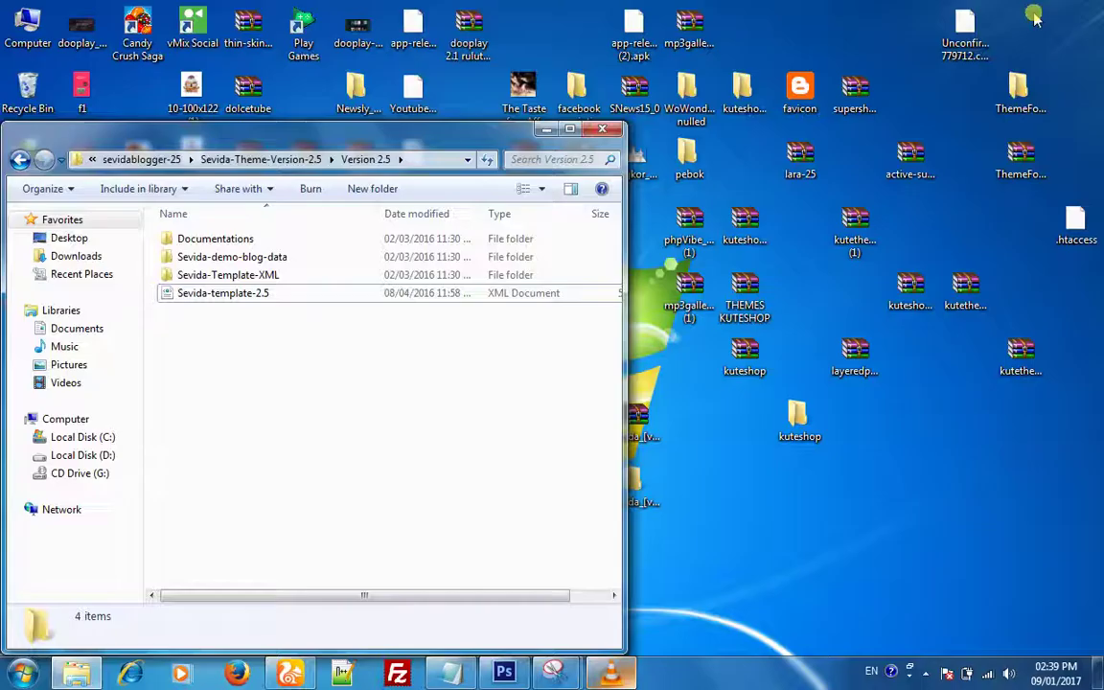
right_click(941, 215)
click(944, 259)
right_click(949, 219)
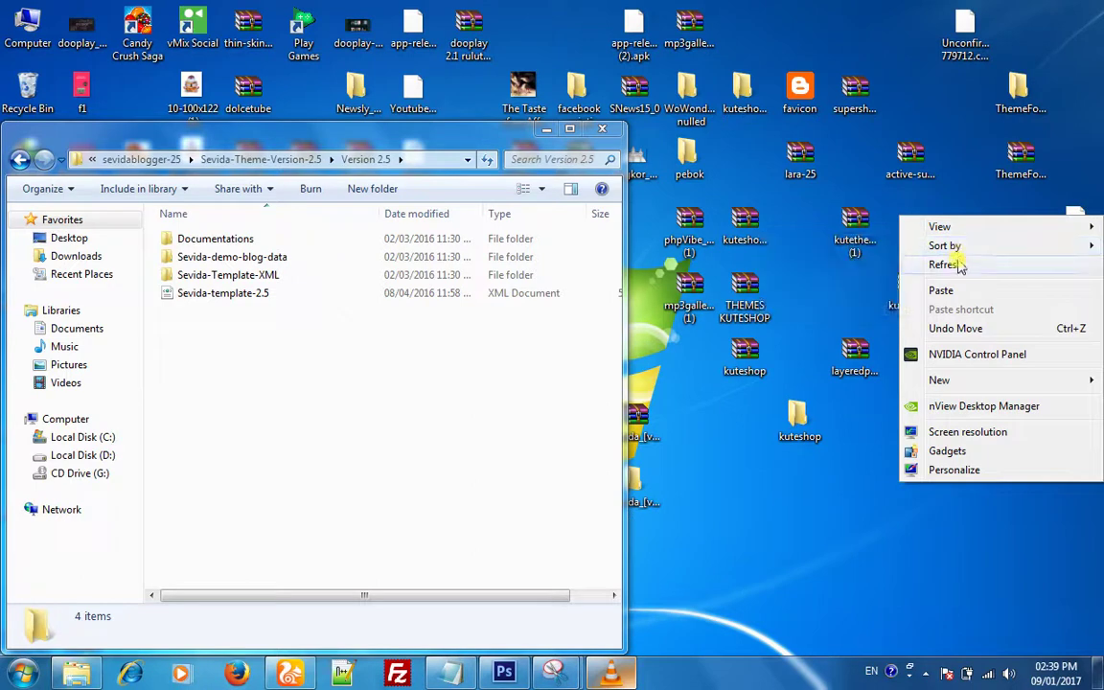
click(944, 264)
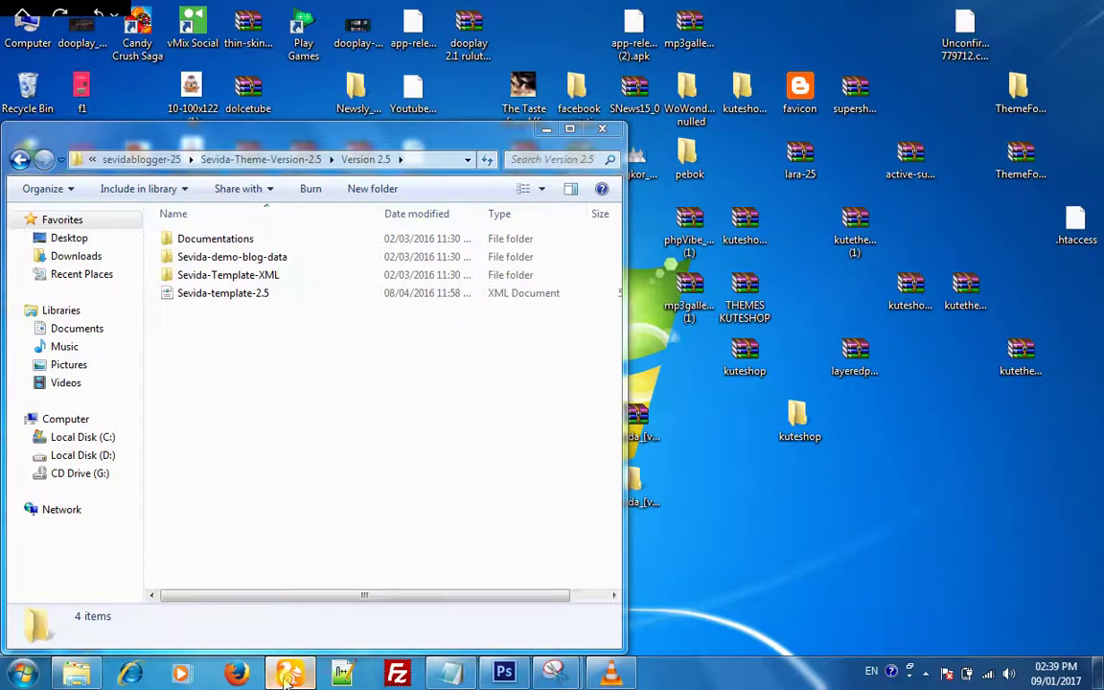
click(290, 674)
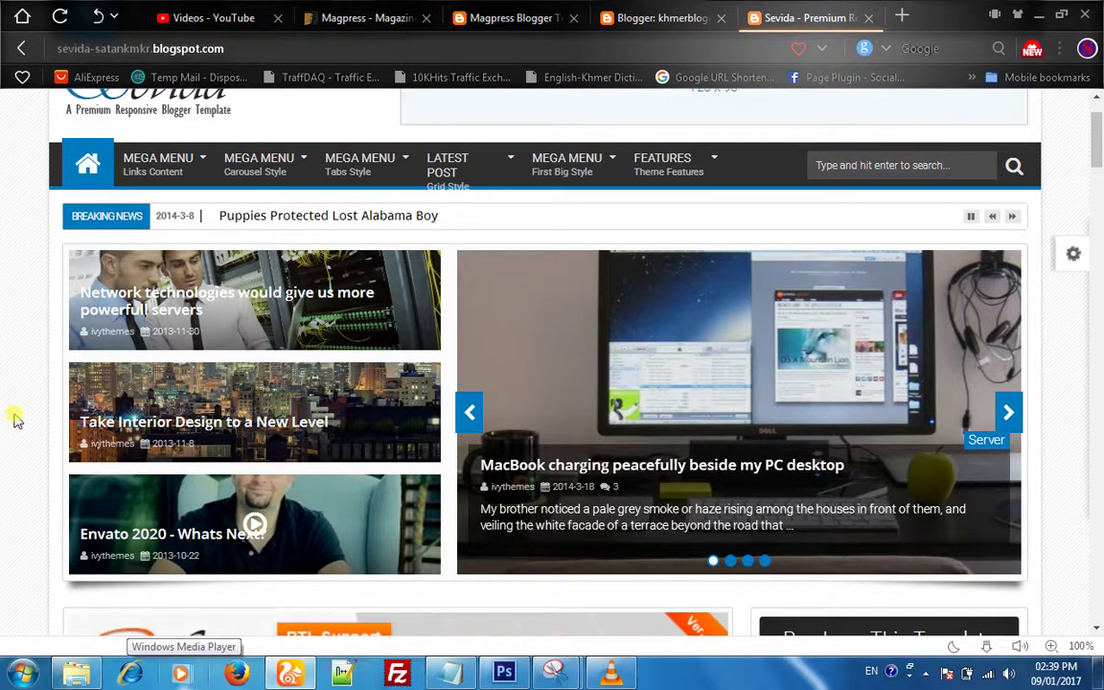
Step: Examine the Sevida template demo's mega menus, breaking news, featured slider, category sections, gallery and sidebar widgets
mouse_move(190, 168)
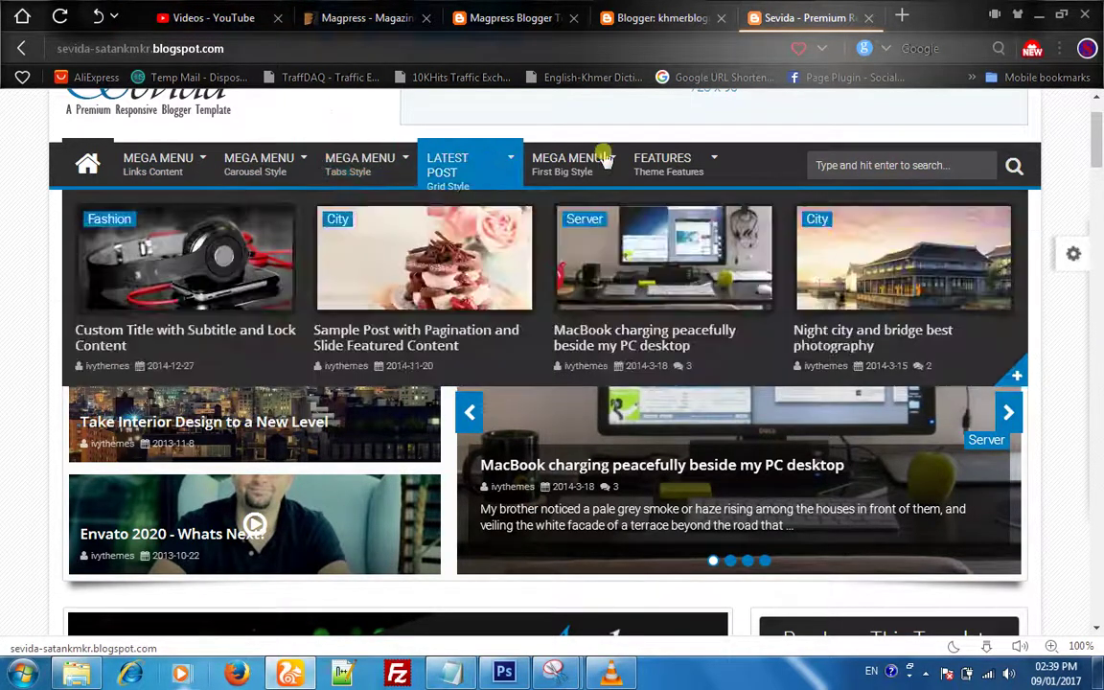
mouse_move(712, 169)
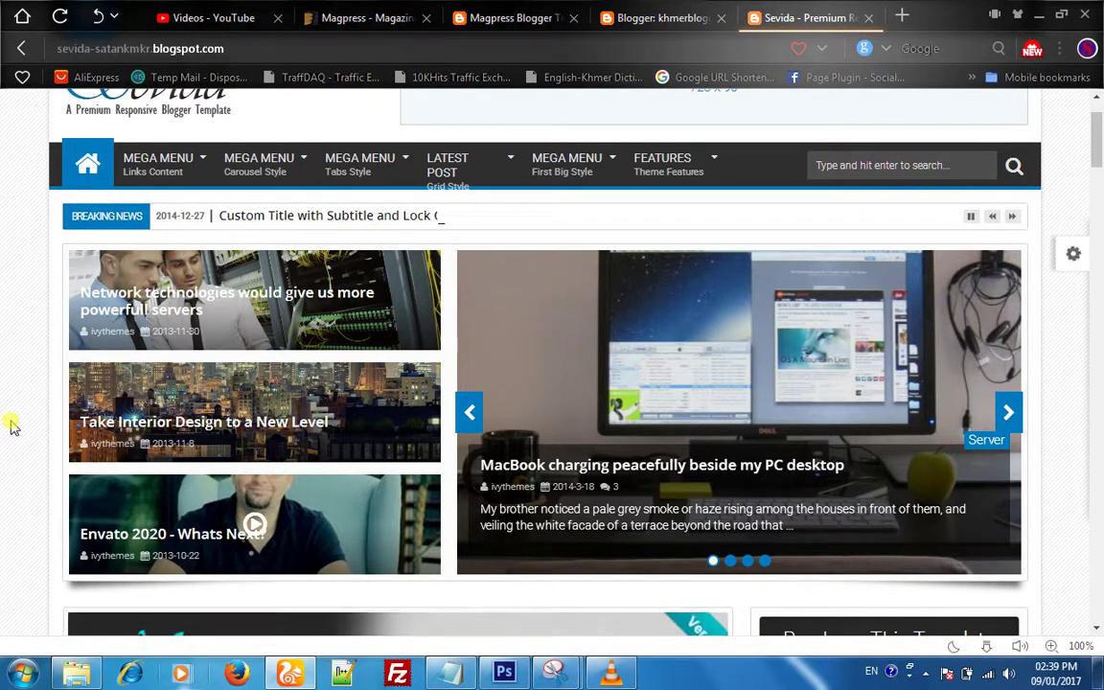
scroll(12, 426, down, 5)
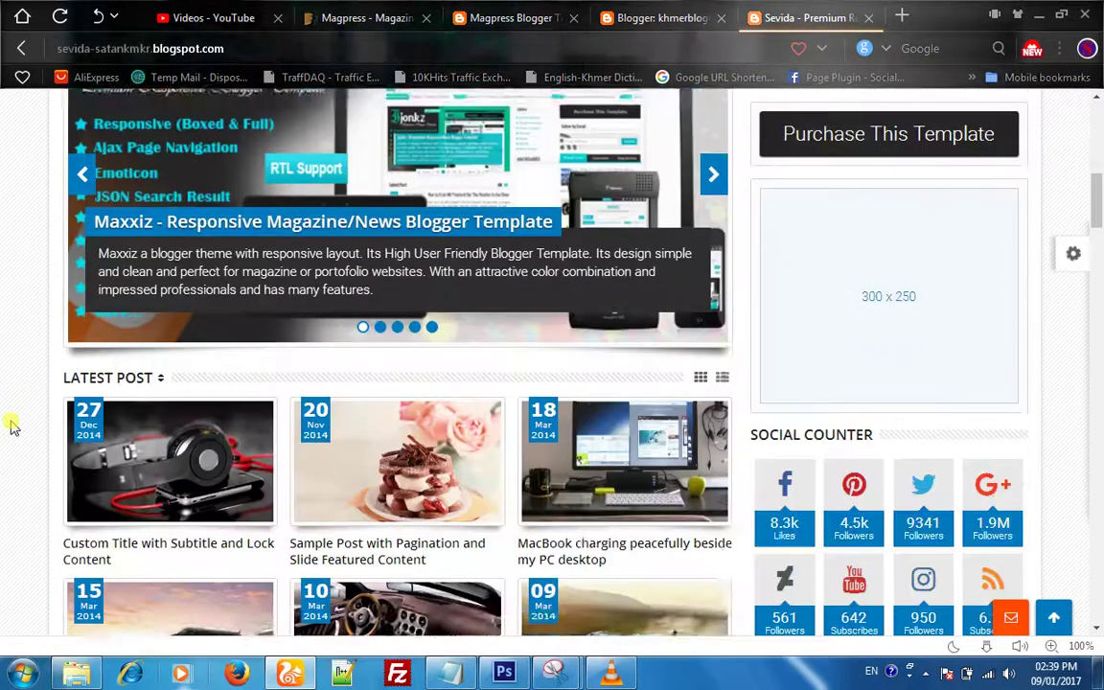
scroll(12, 426, down, 3)
scroll(12, 426, down, 6)
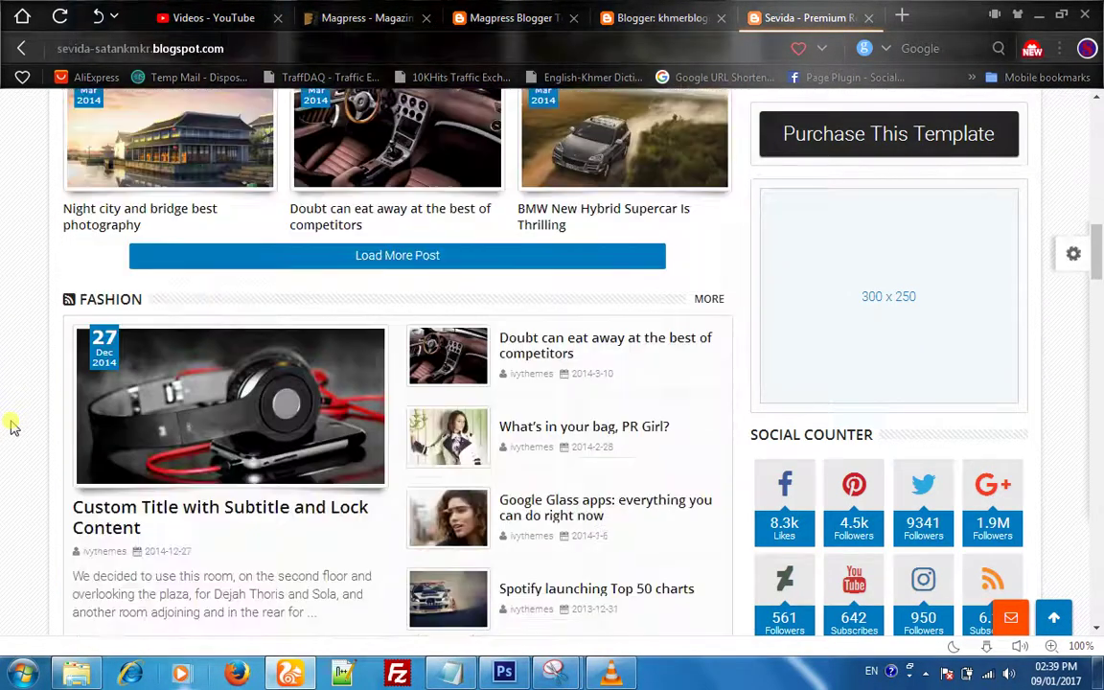
scroll(12, 426, down, 1)
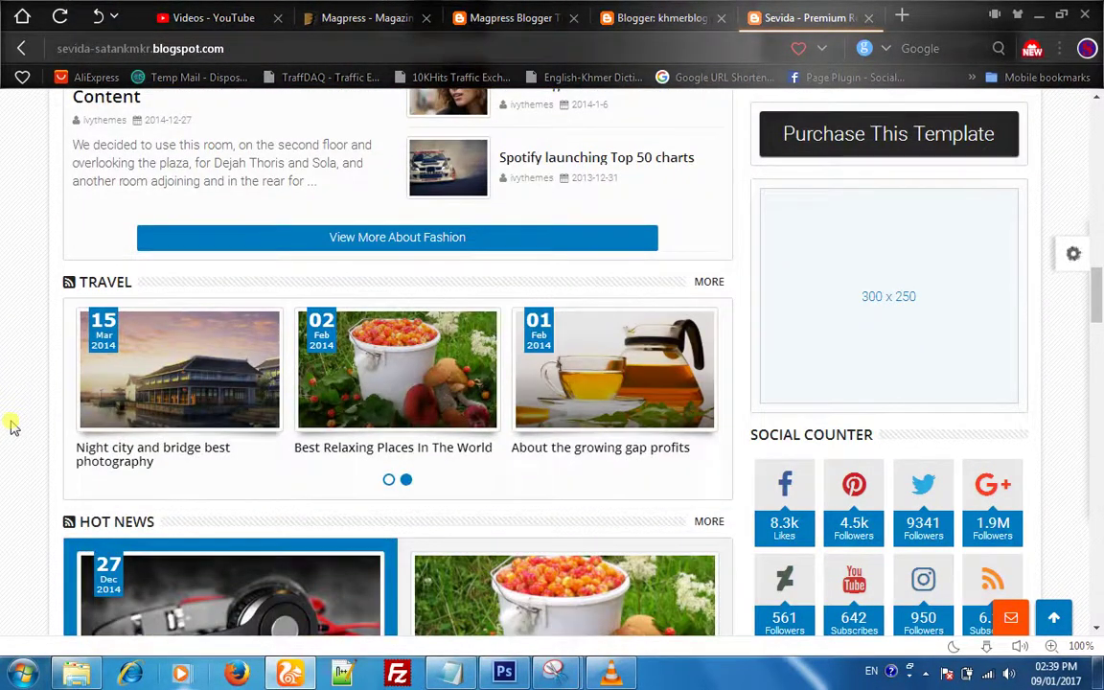
scroll(11, 426, down, 7)
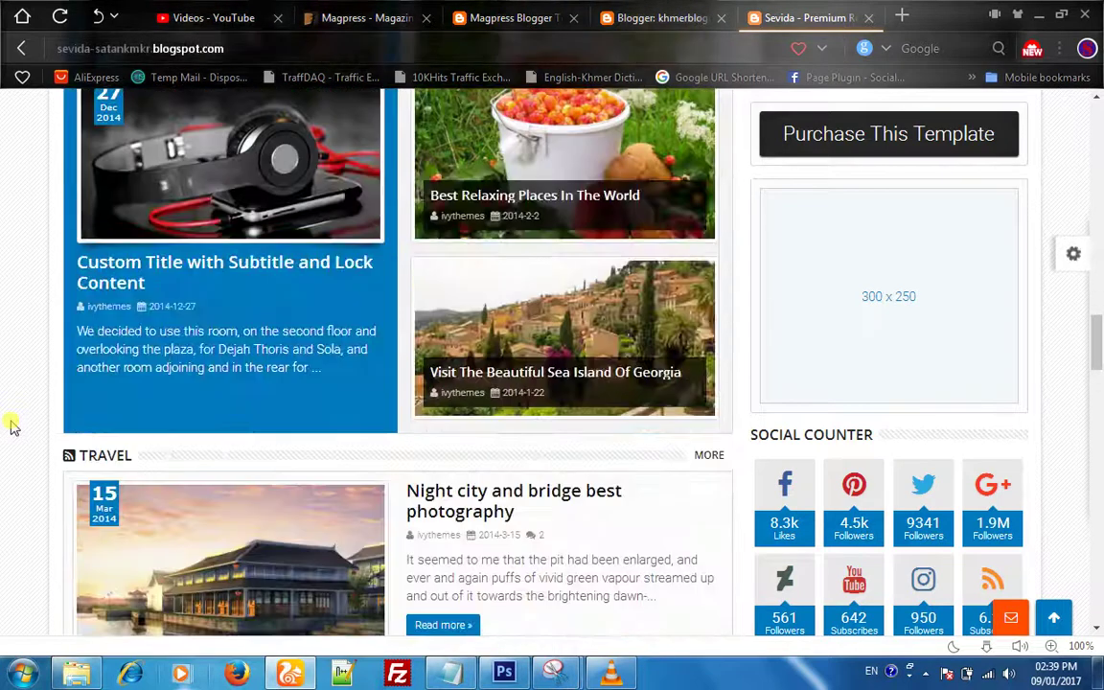
scroll(12, 425, down, 4)
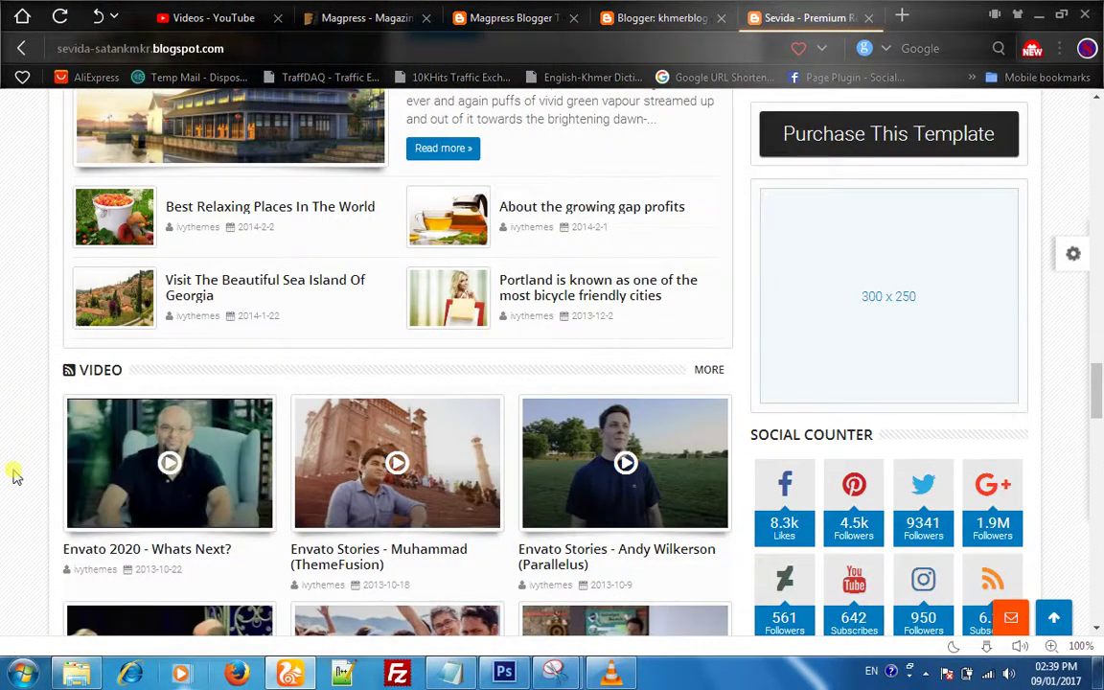
scroll(15, 472, down, 3)
scroll(14, 472, down, 3)
scroll(15, 472, down, 3)
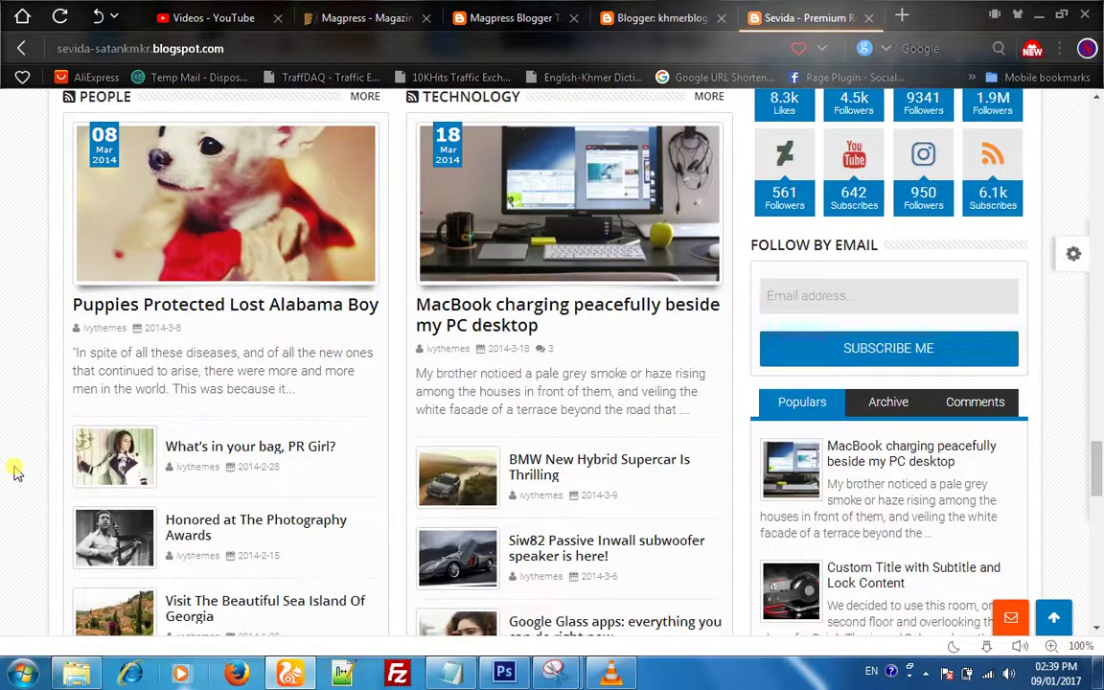
scroll(14, 472, down, 3)
scroll(14, 470, down, 3)
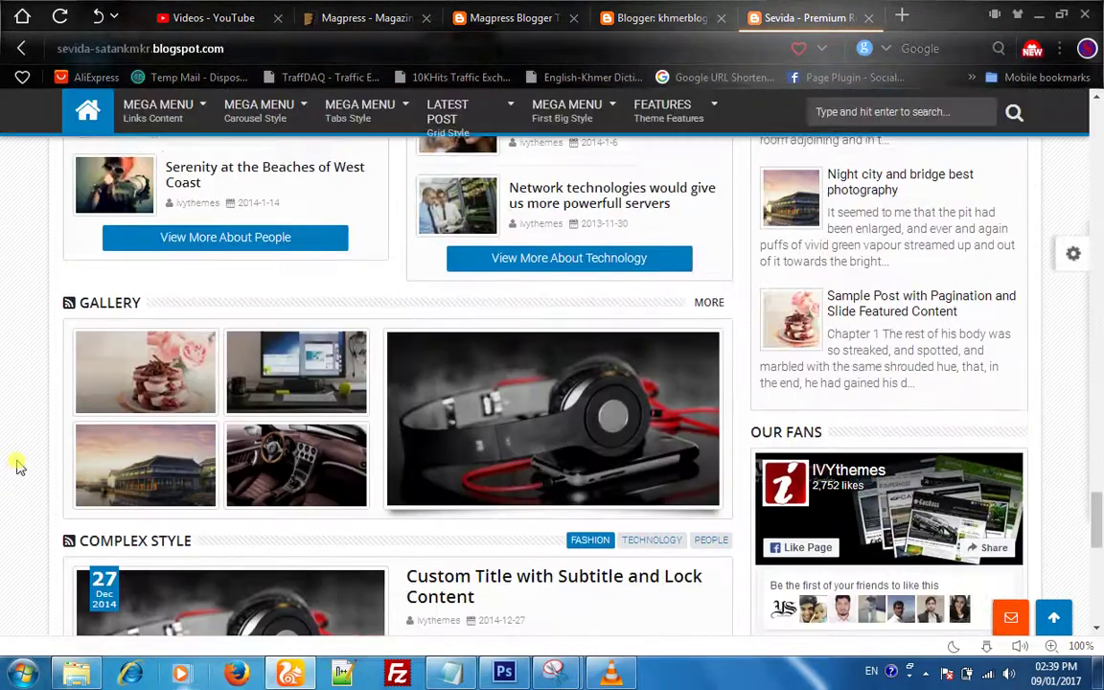
scroll(17, 467, up, 18)
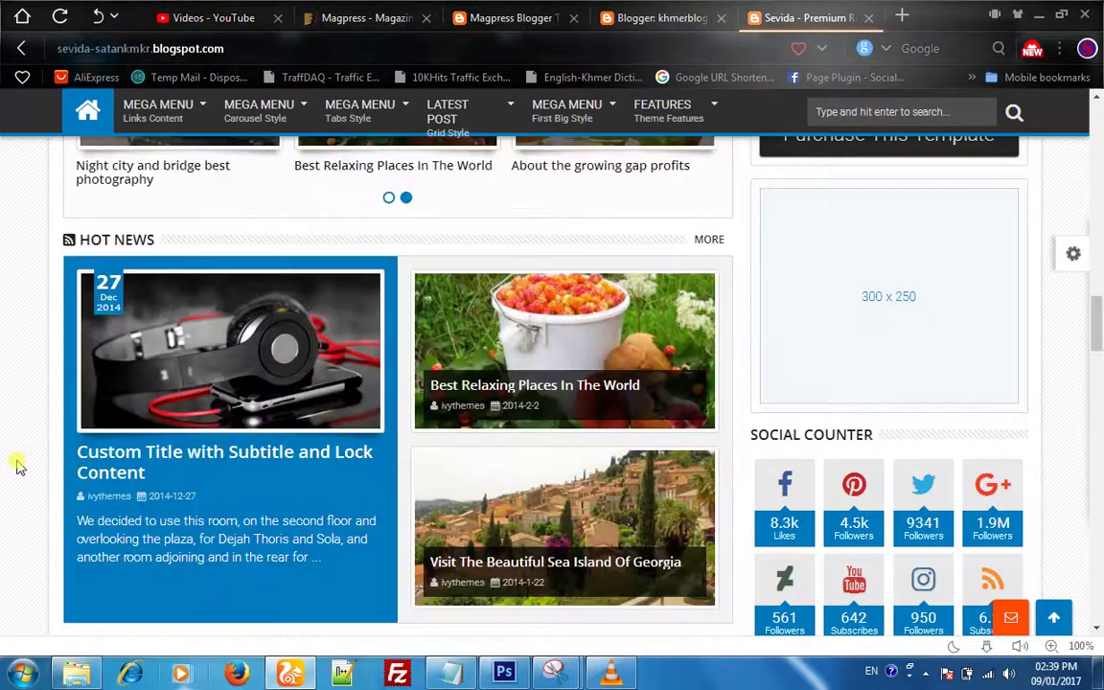
scroll(17, 467, up, 5)
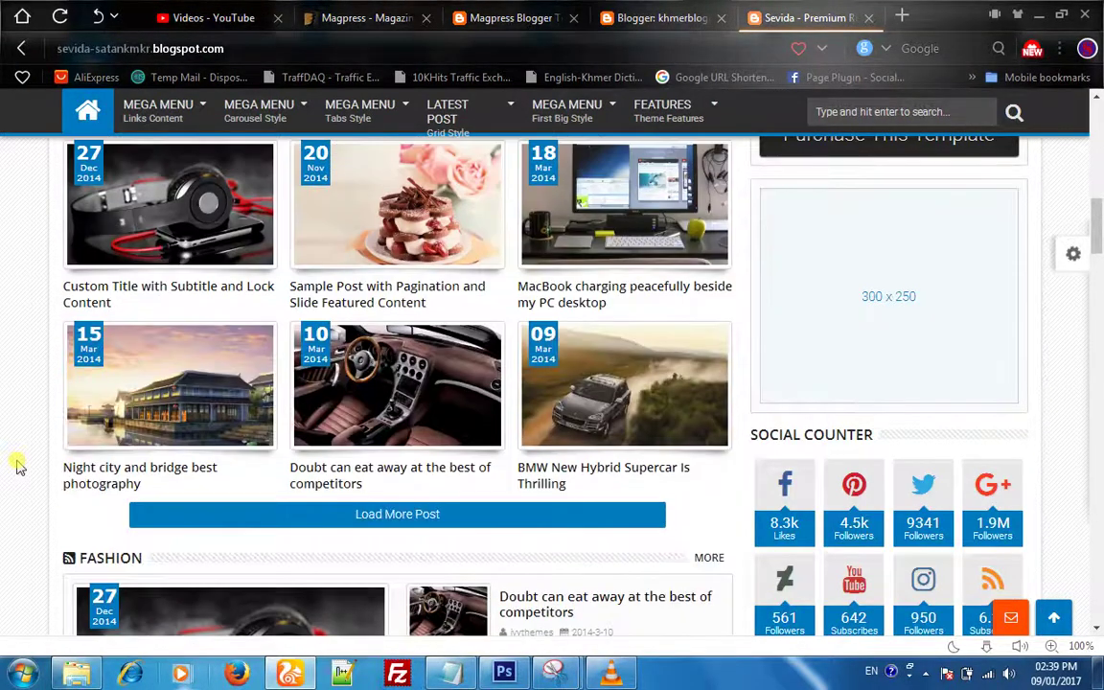
scroll(15, 461, up, 3)
Step: Close the Sevida demo page and bring up the Version 2.5 folder containing the Sevida template file
click(872, 20)
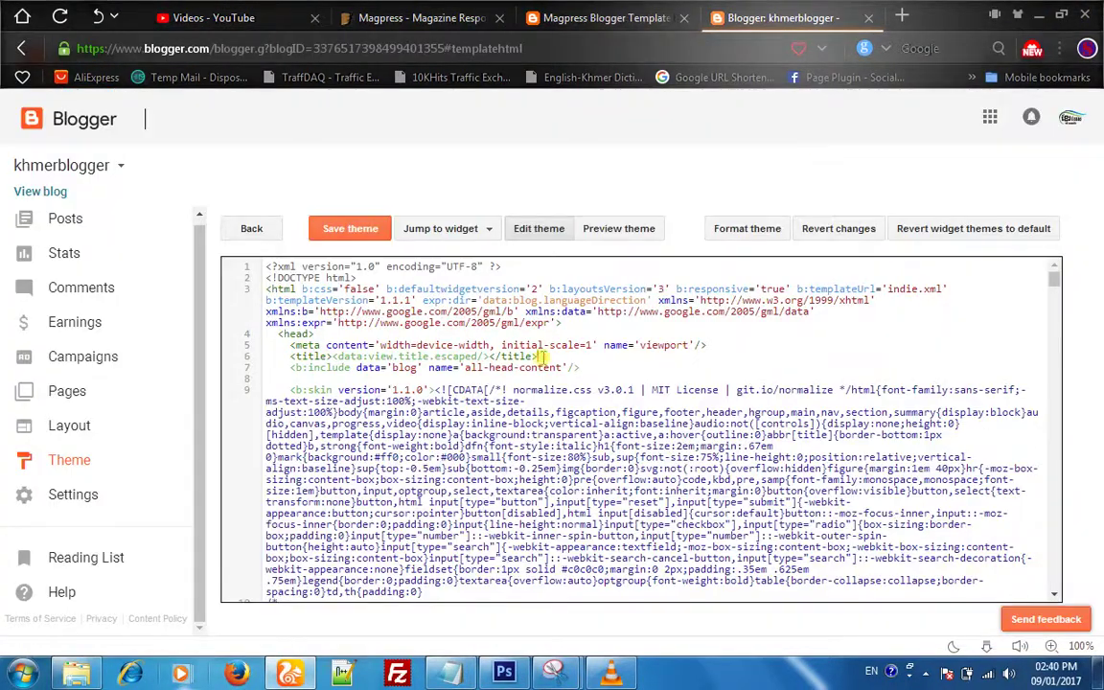
click(76, 673)
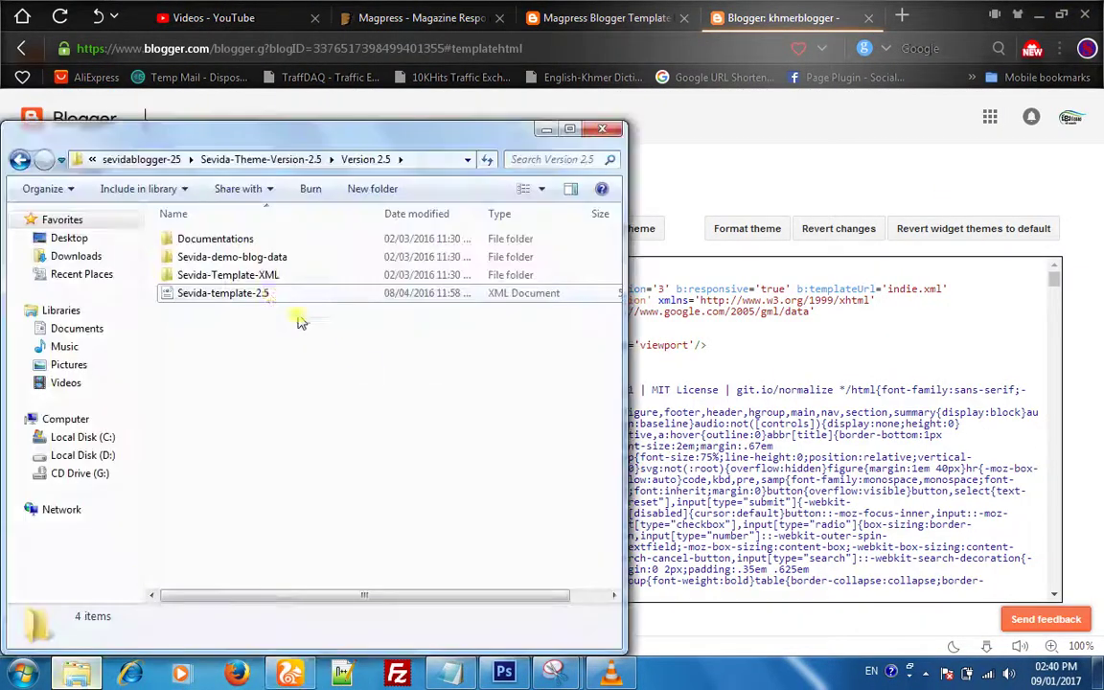
right_click(269, 295)
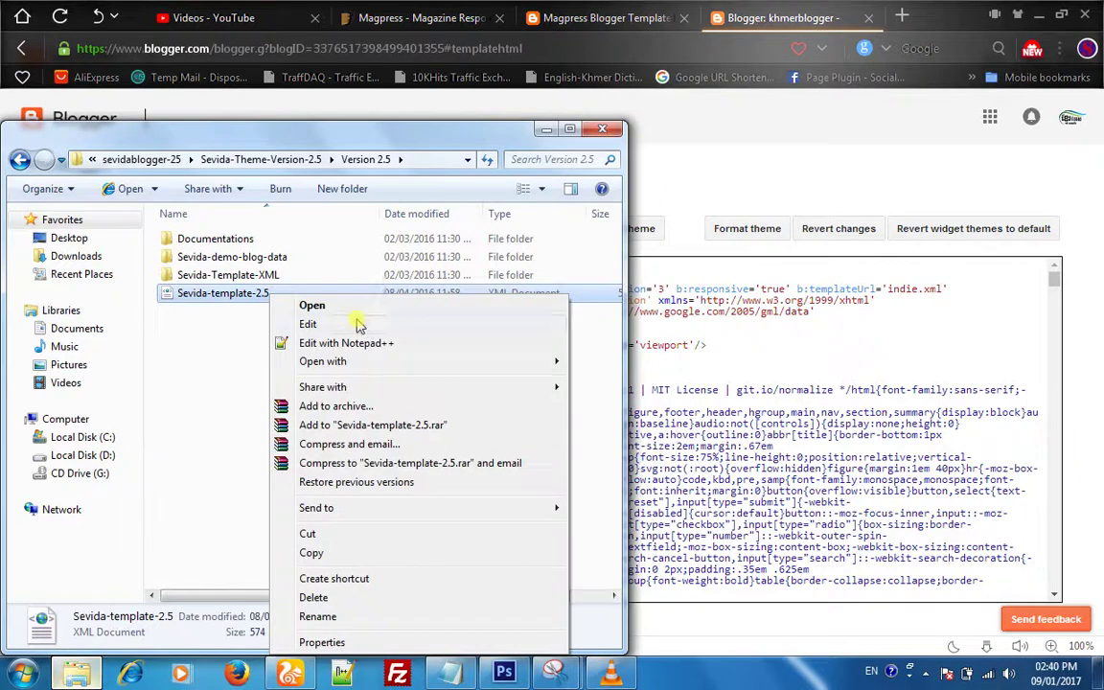
click(316, 325)
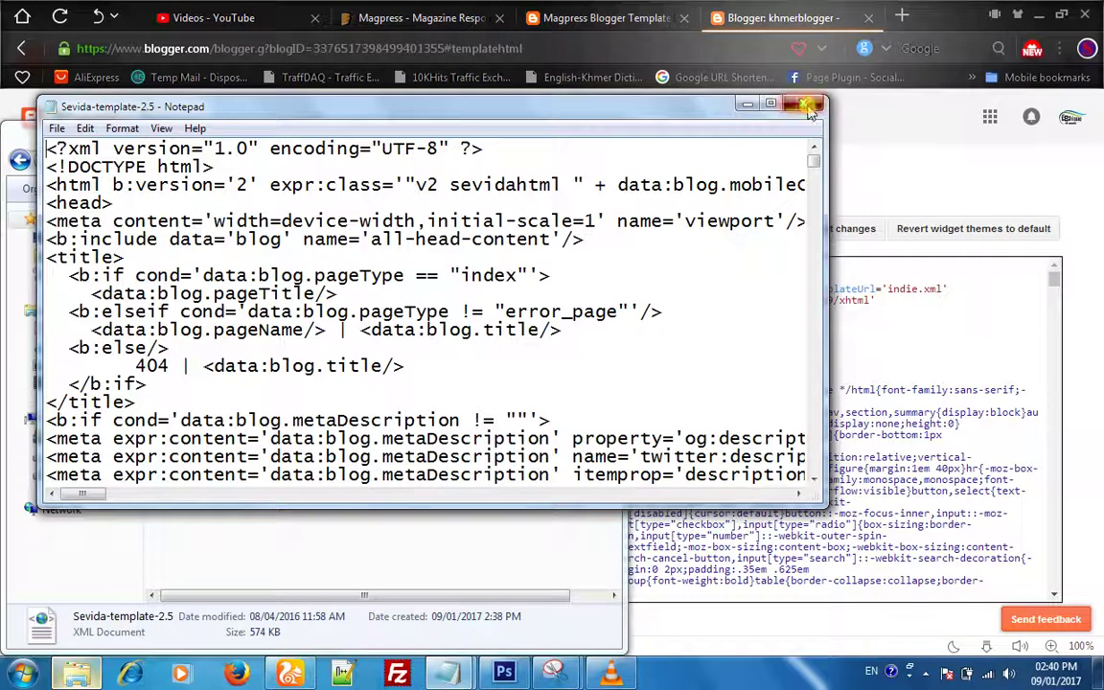
click(810, 107)
Step: Open the Sevida-template-2.5 XML file in Notepad++ and copy its entire code
right_click(213, 292)
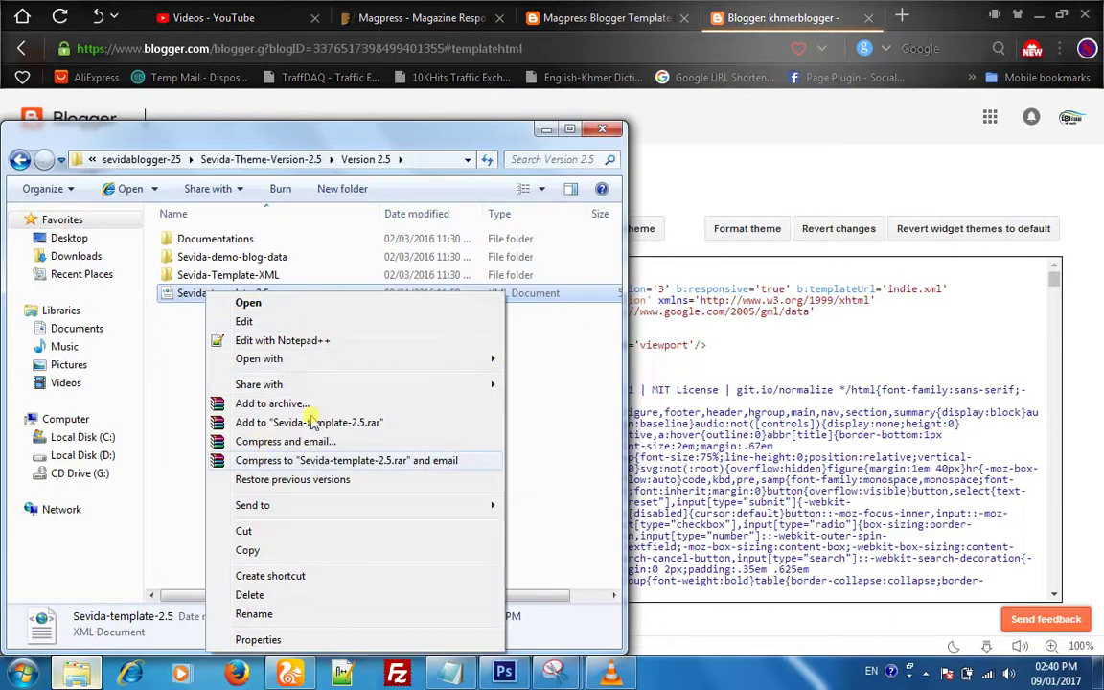
click(357, 340)
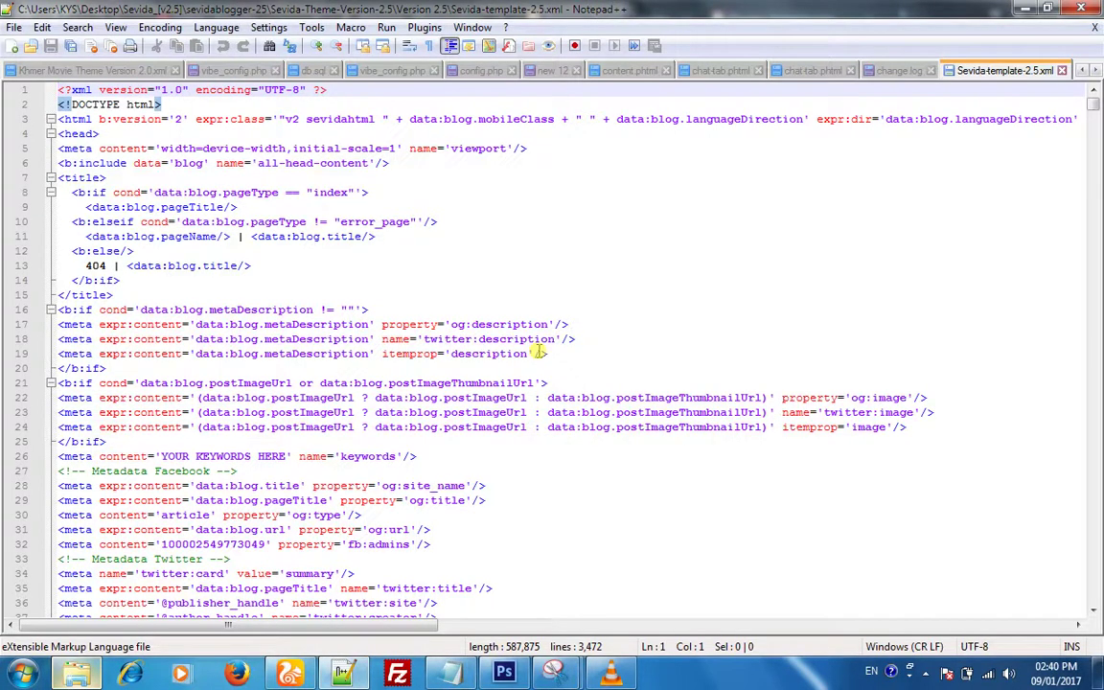
click(222, 499)
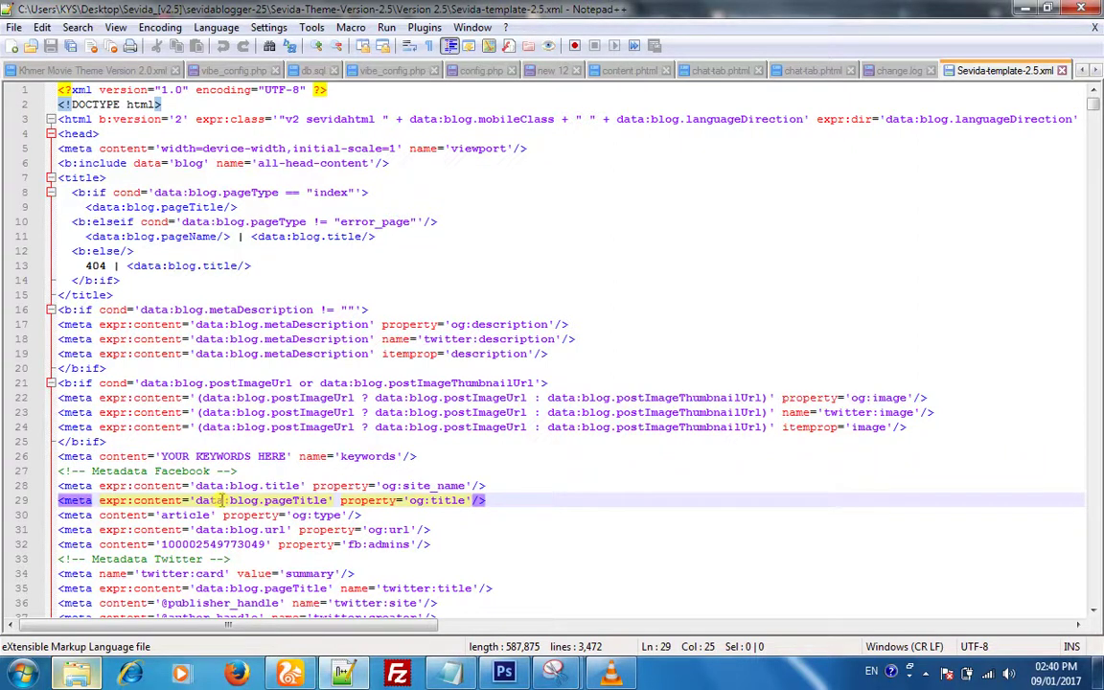
key(ctrl+a)
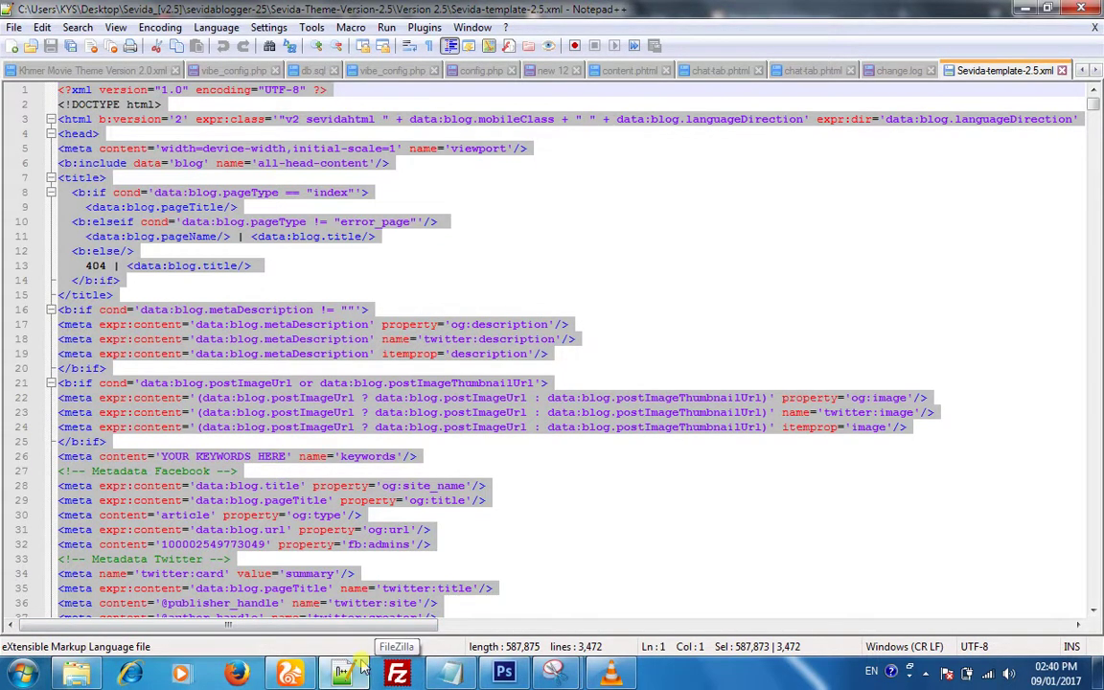
Step: Switch back to Blogger, replace all of the khmerblogger theme's HTML with the copied Sevida template code, and save the theme
click(290, 673)
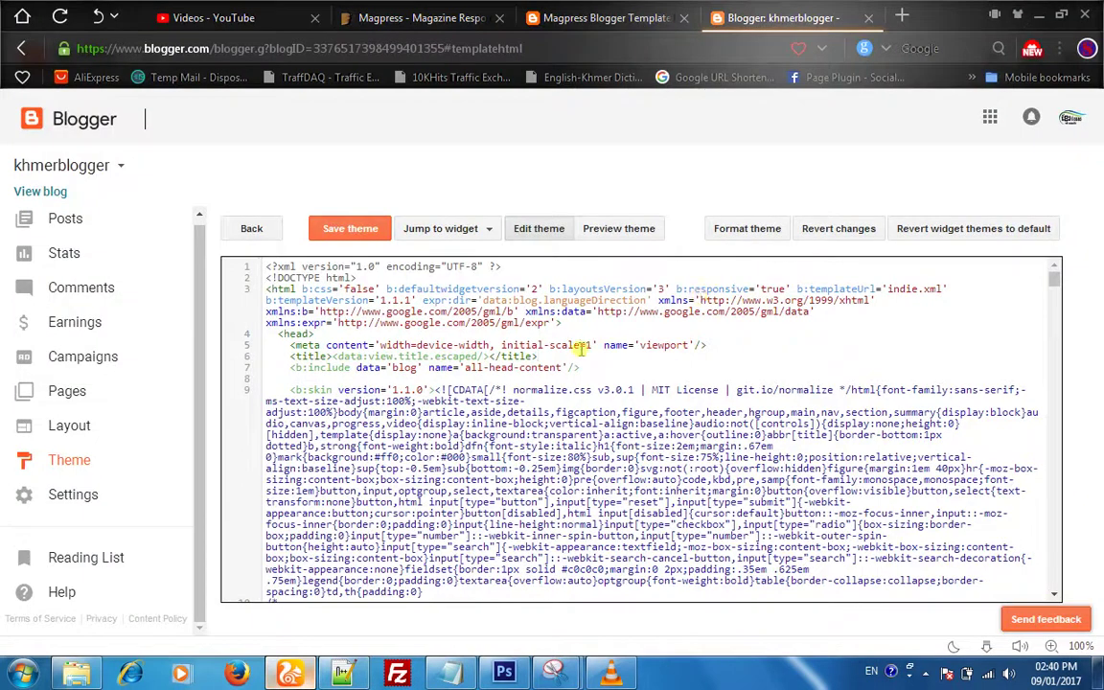
key(ctrl+a)
key(BackSpace)
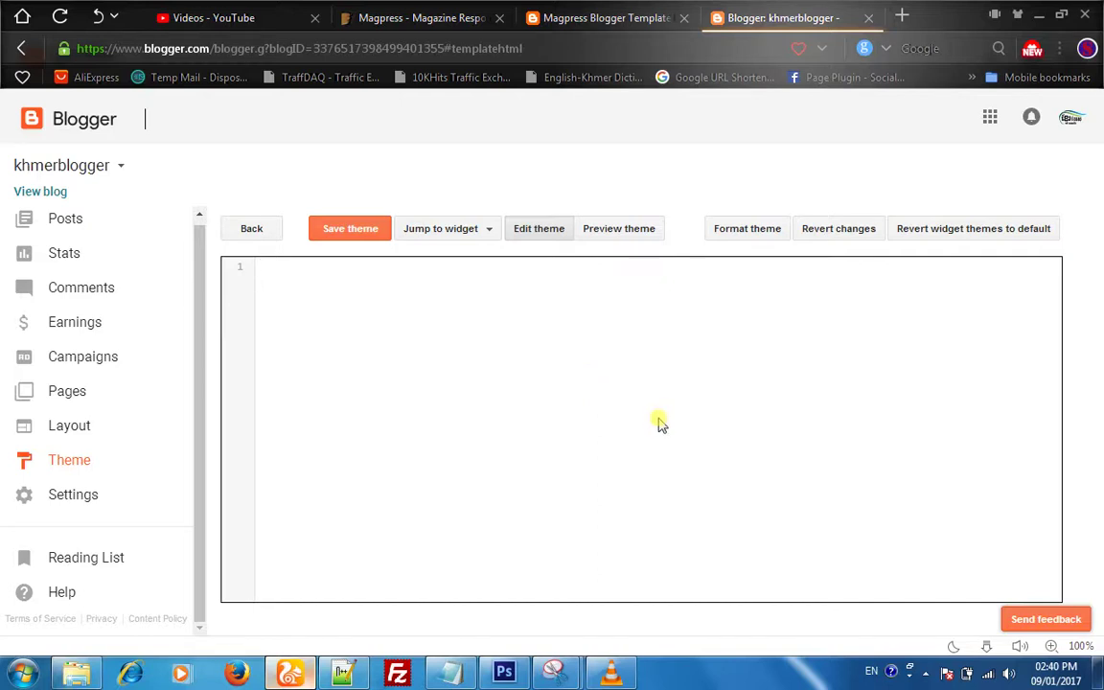
key(ctrl+v)
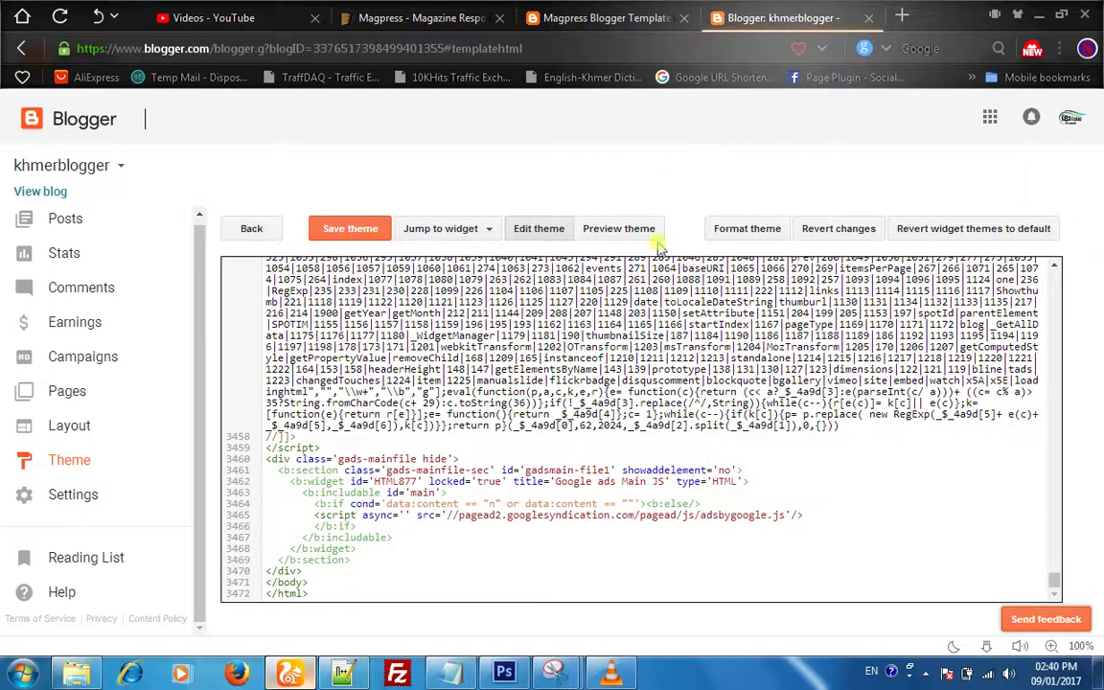
scroll(594, 345, up, 10)
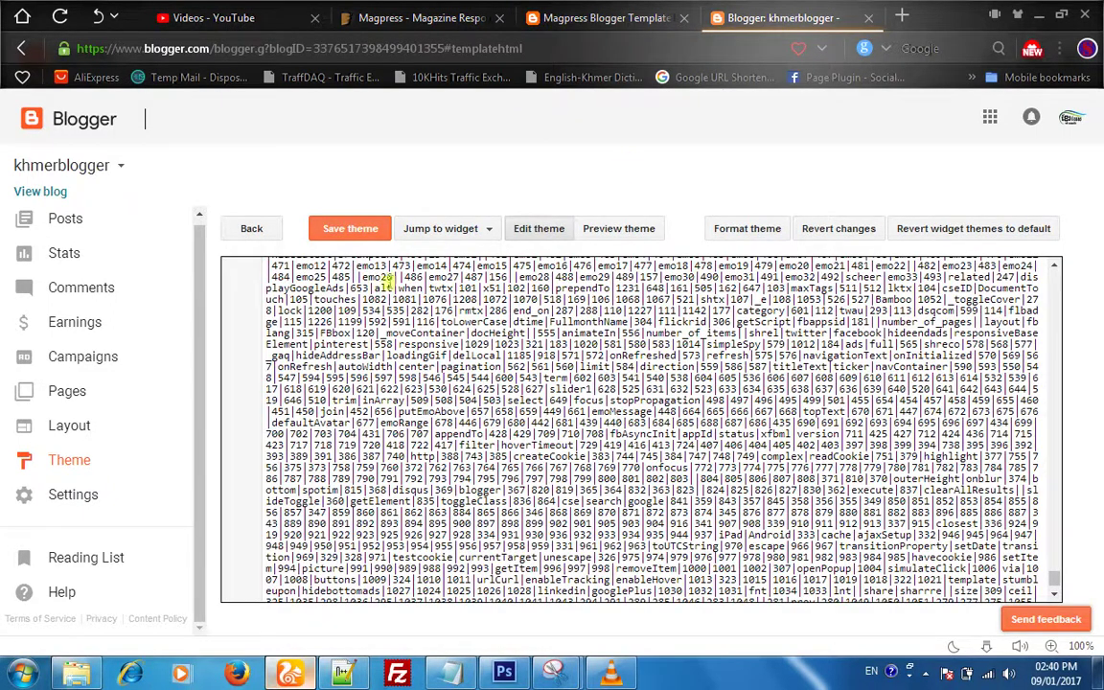
click(360, 229)
Step: View the live khmerblogger blog with the new theme in its own tab and close the Magpress magazine theme page
click(26, 189)
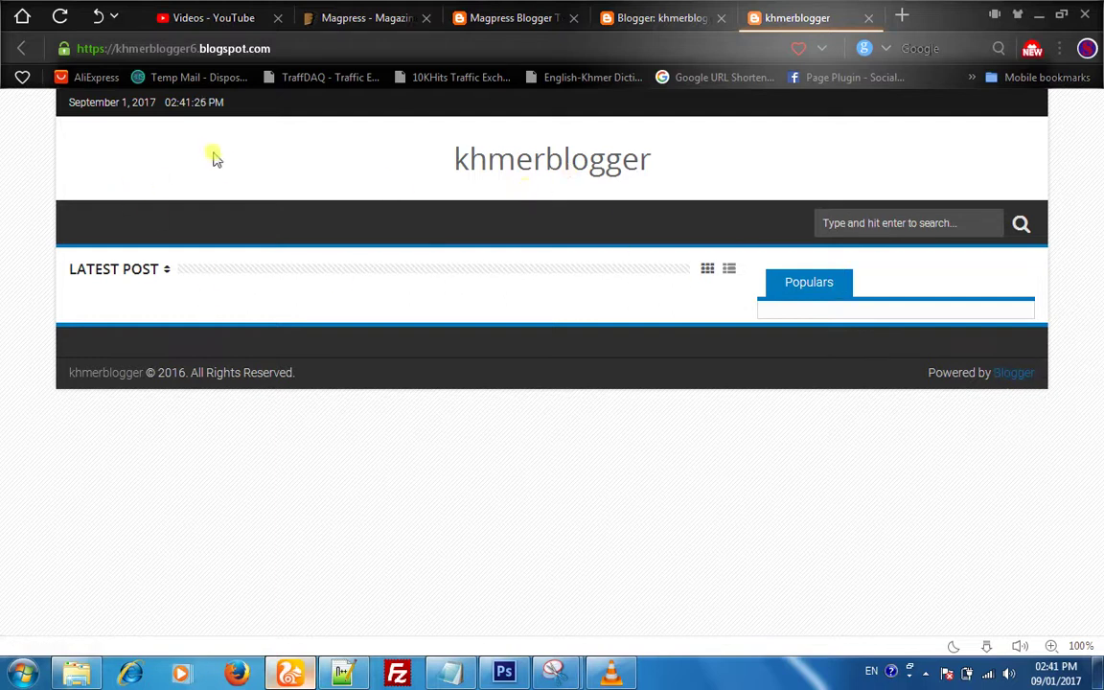
click(863, 223)
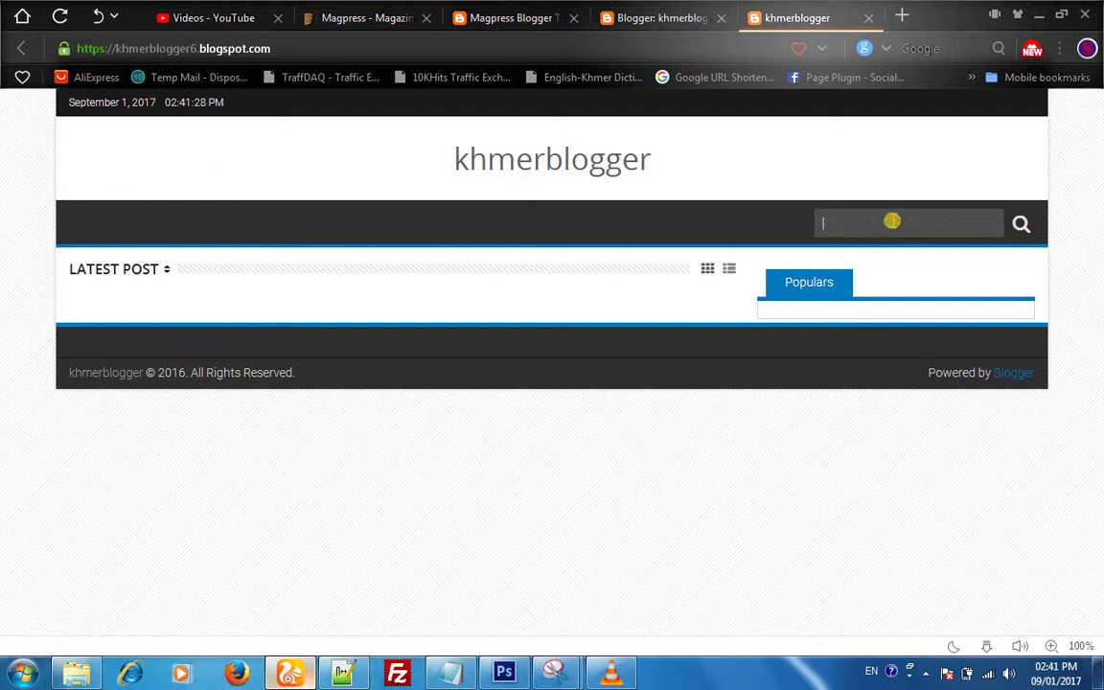
click(3, 304)
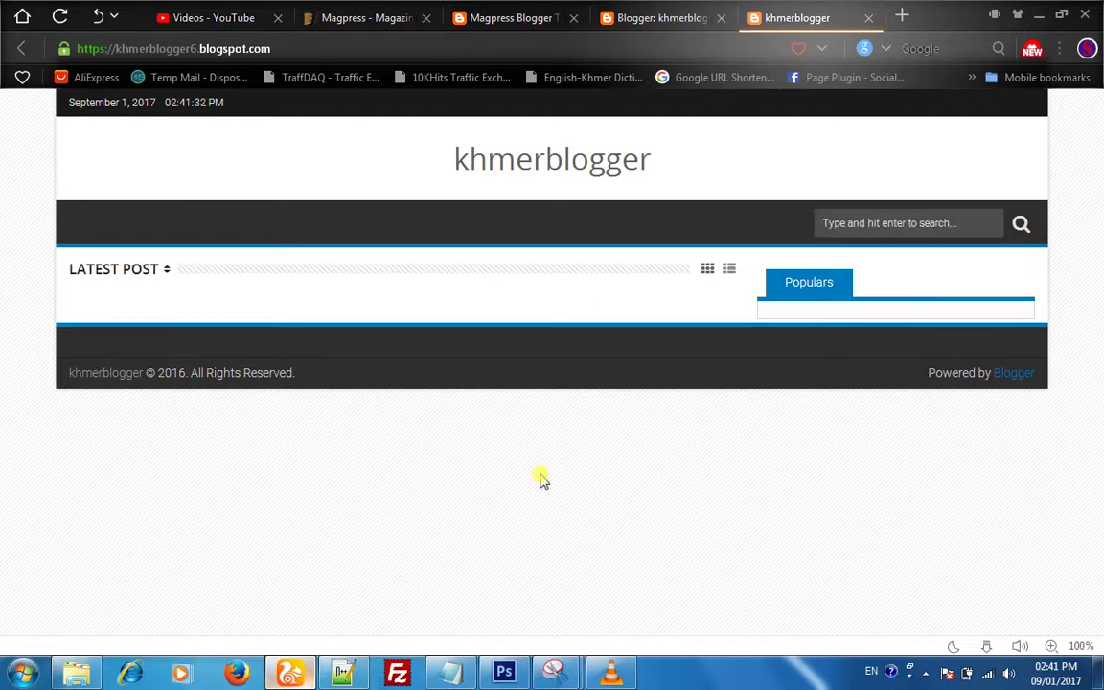
click(425, 19)
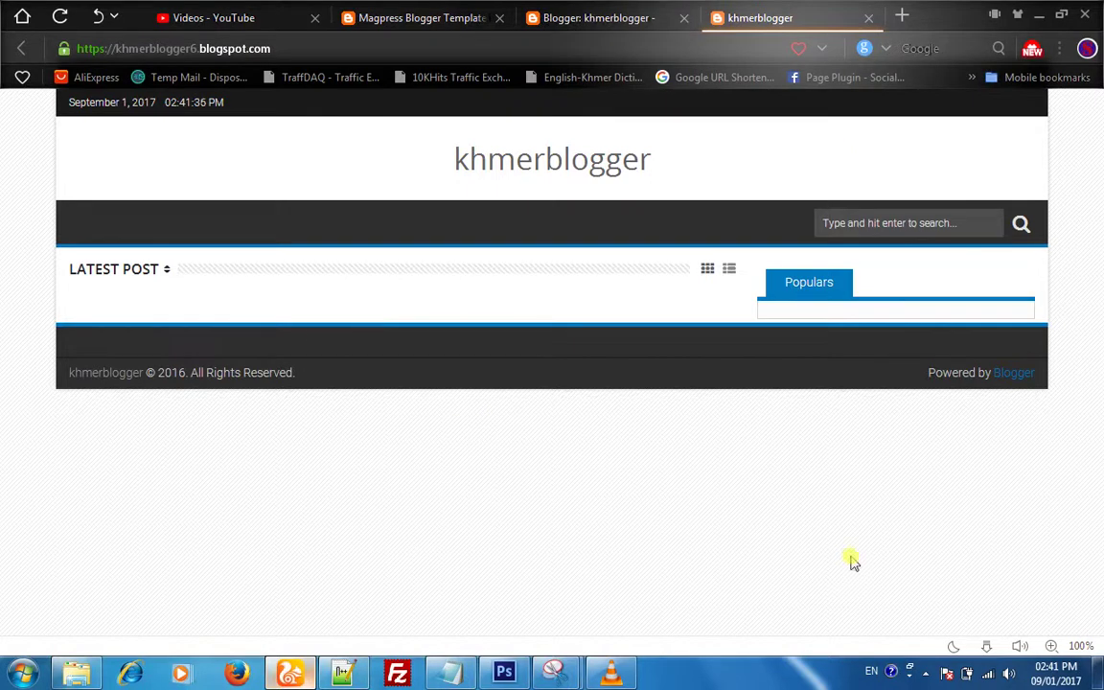
right_click(909, 671)
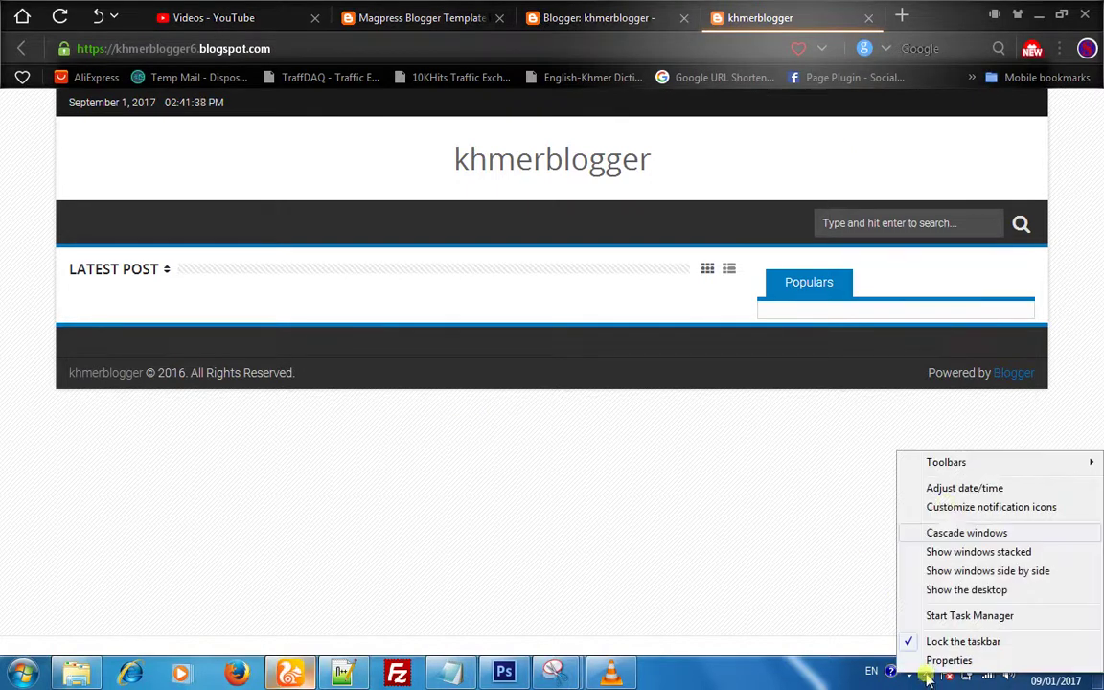
click(856, 593)
click(925, 673)
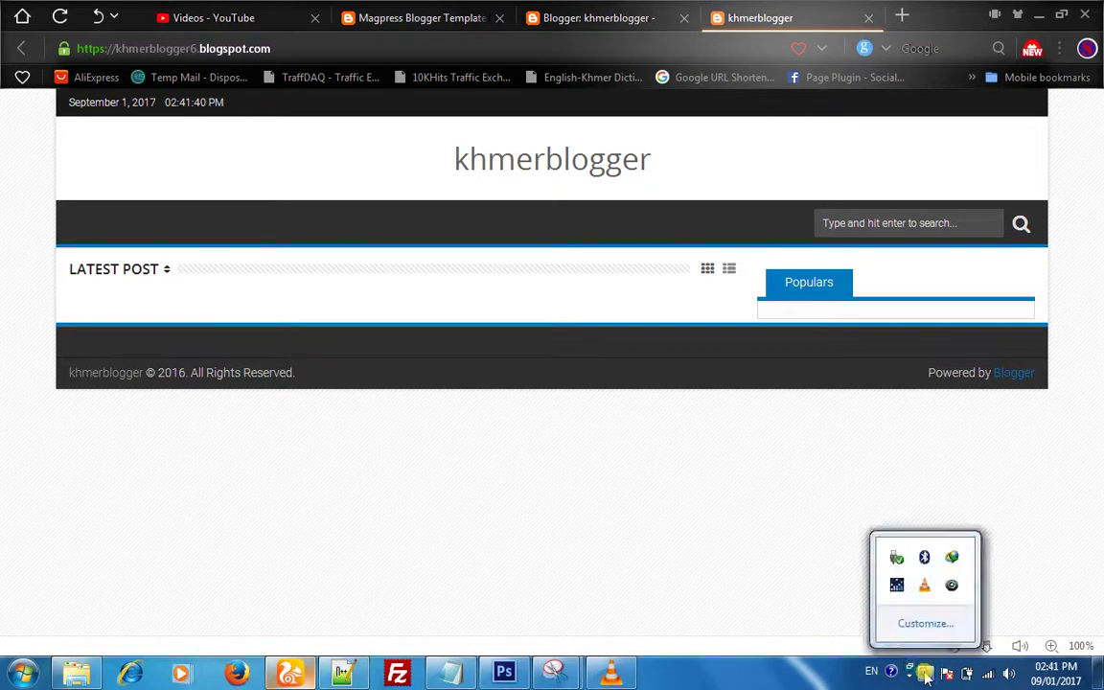
right_click(953, 589)
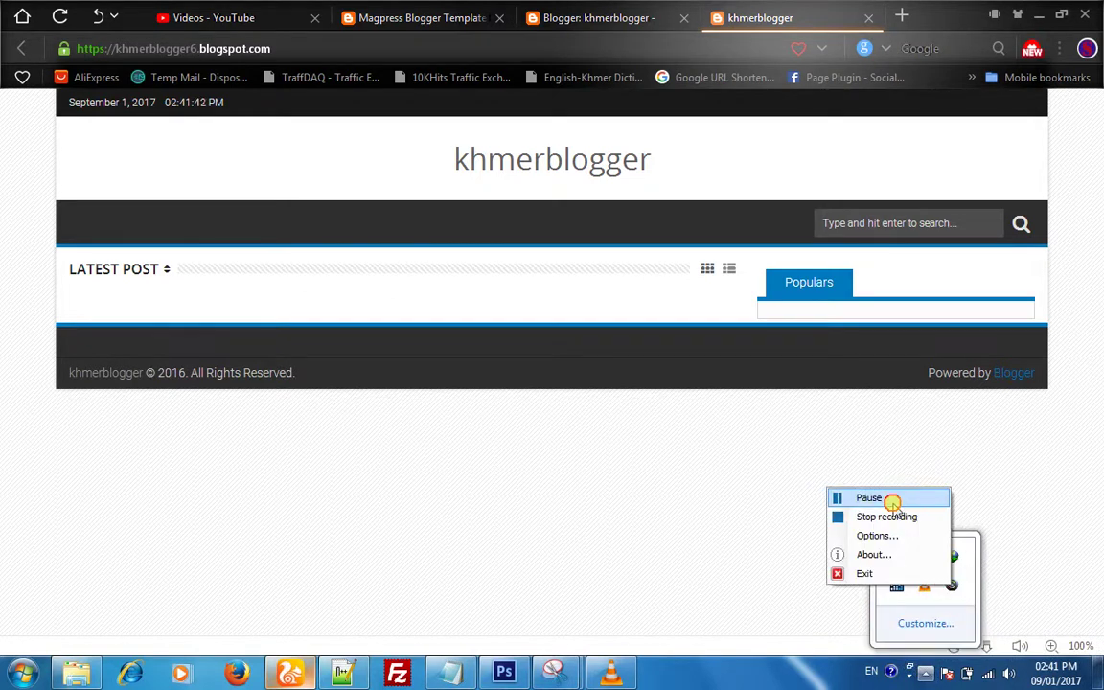
click(892, 499)
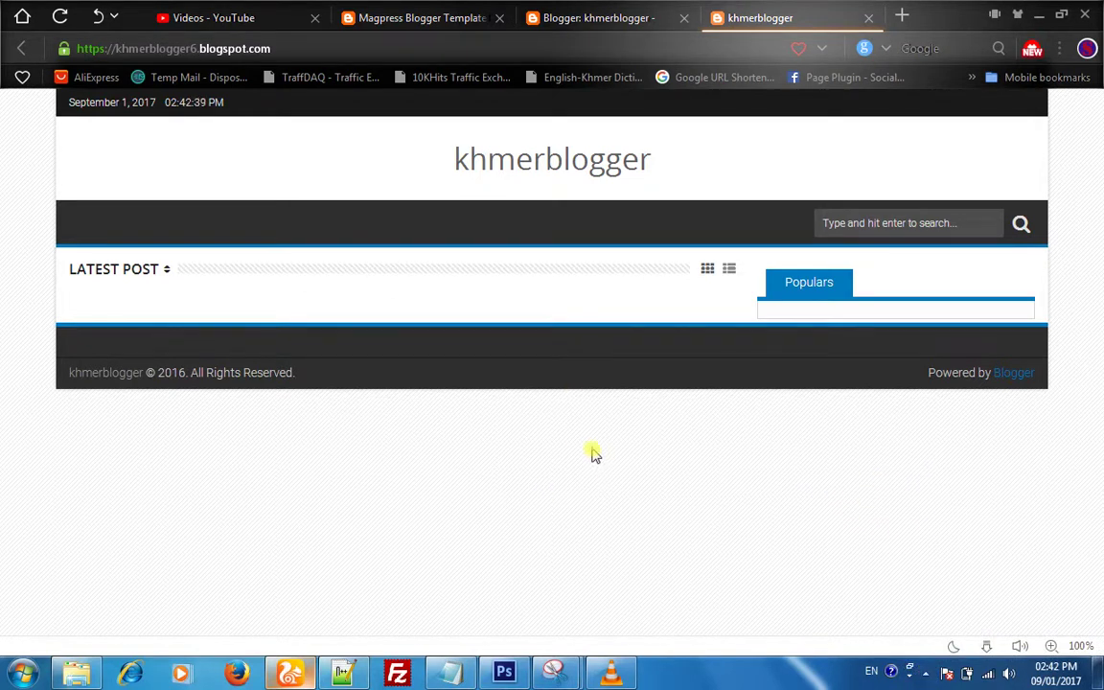
Step: Minimize the Notepad++ window holding the template code and return to the live khmerblogger blog in the browser
click(1039, 16)
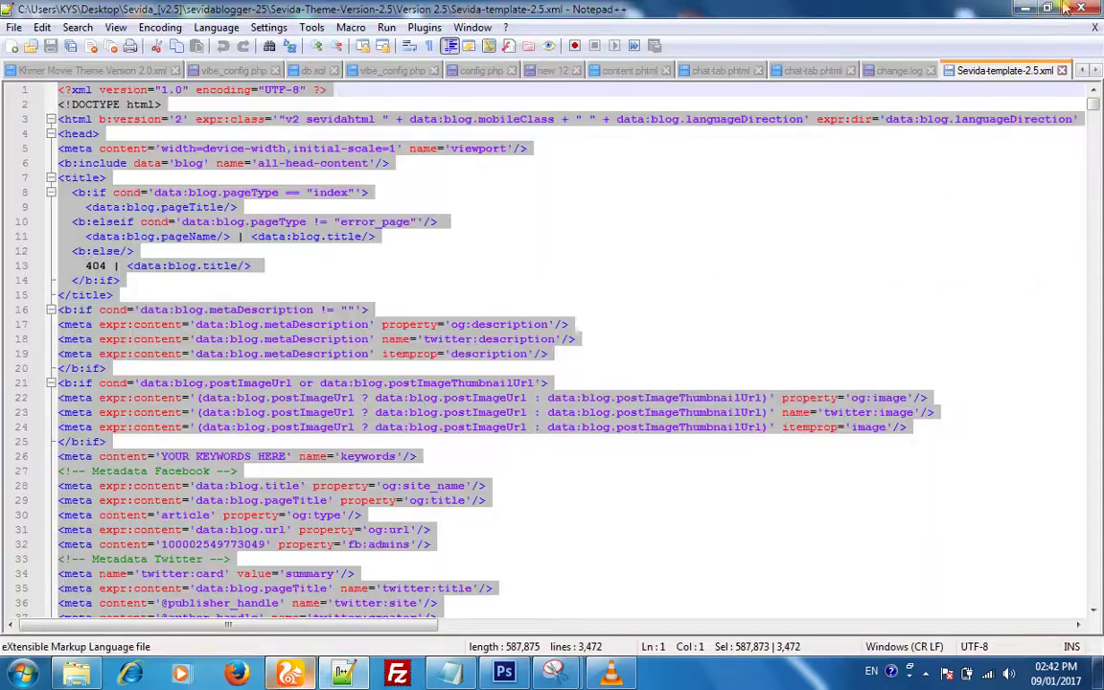
click(1024, 8)
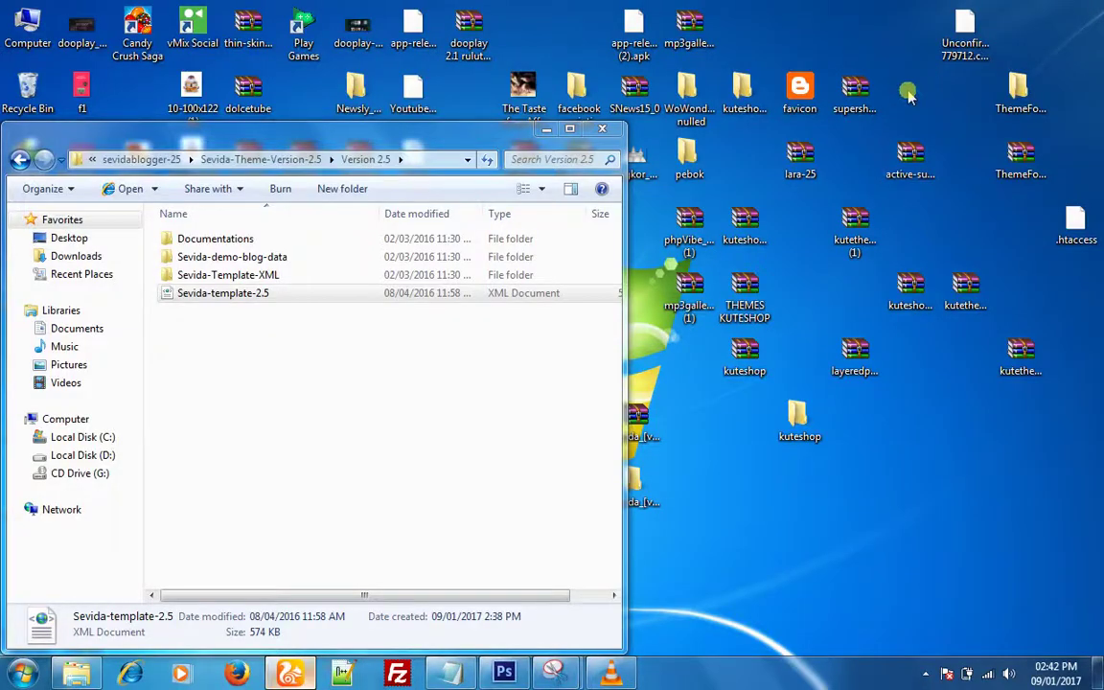
right_click(901, 92)
click(935, 140)
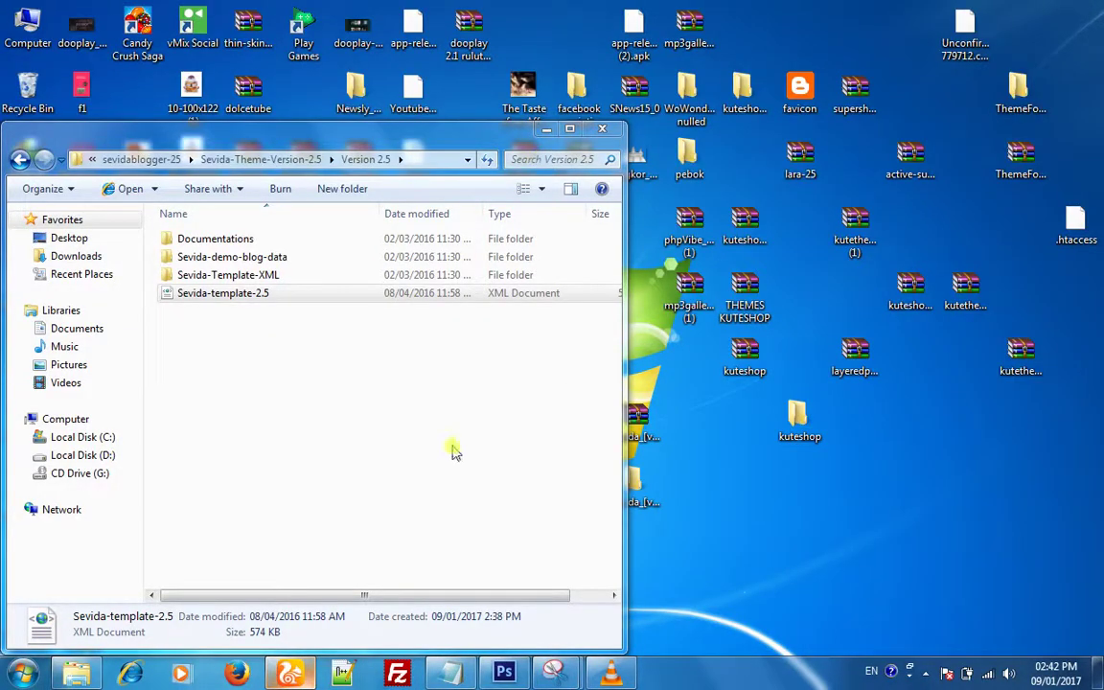
click(291, 673)
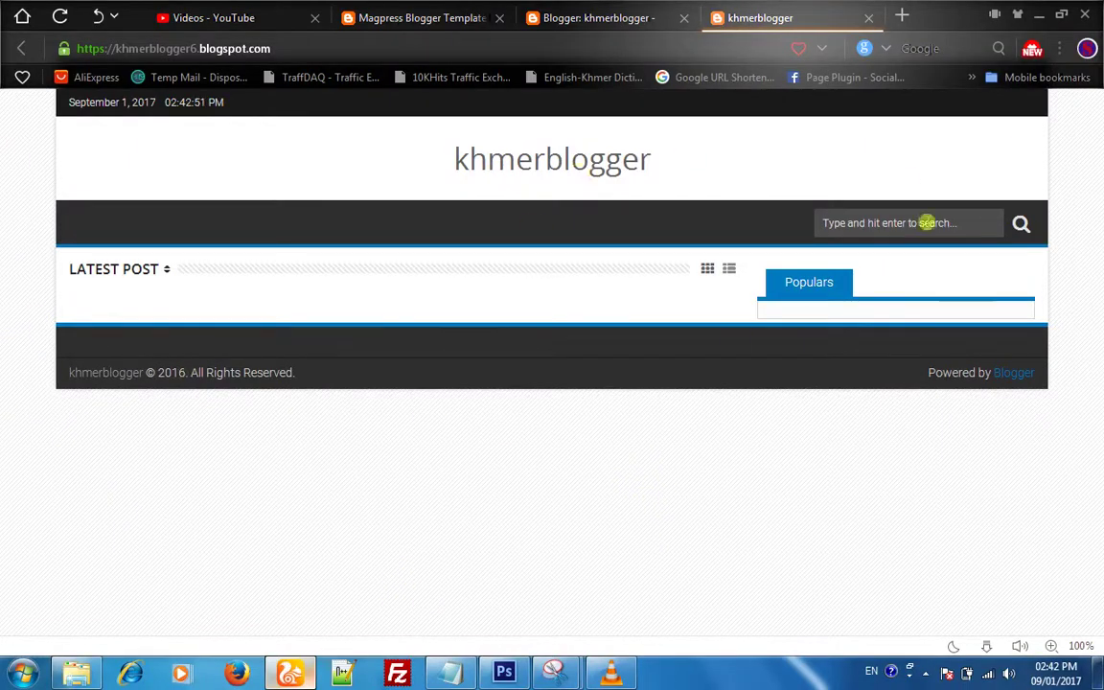
Step: Try the blog's search box with "hk", clear the query, and try the list view for the latest posts
click(926, 222)
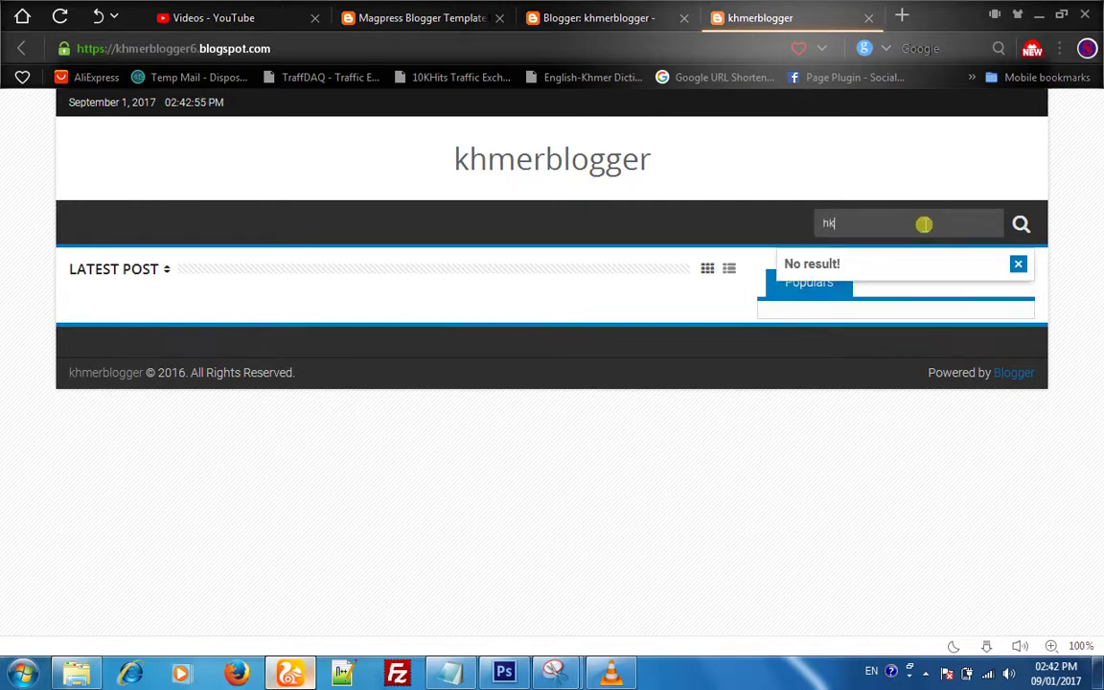
click(1018, 265)
double_click(850, 221)
right_click(862, 234)
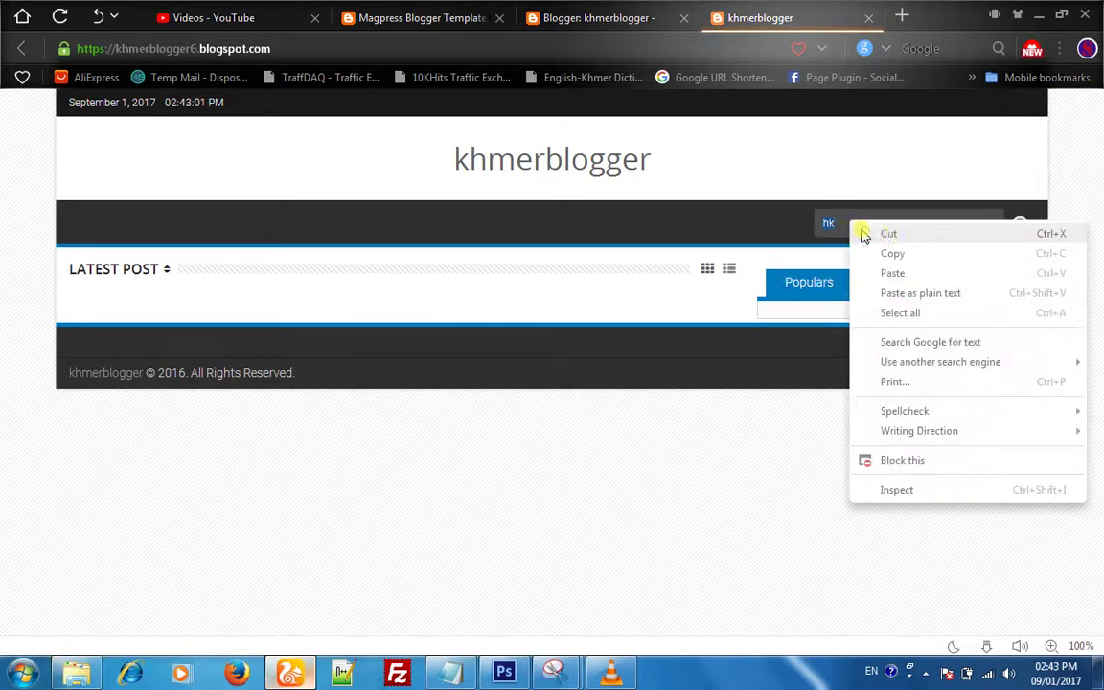
click(890, 233)
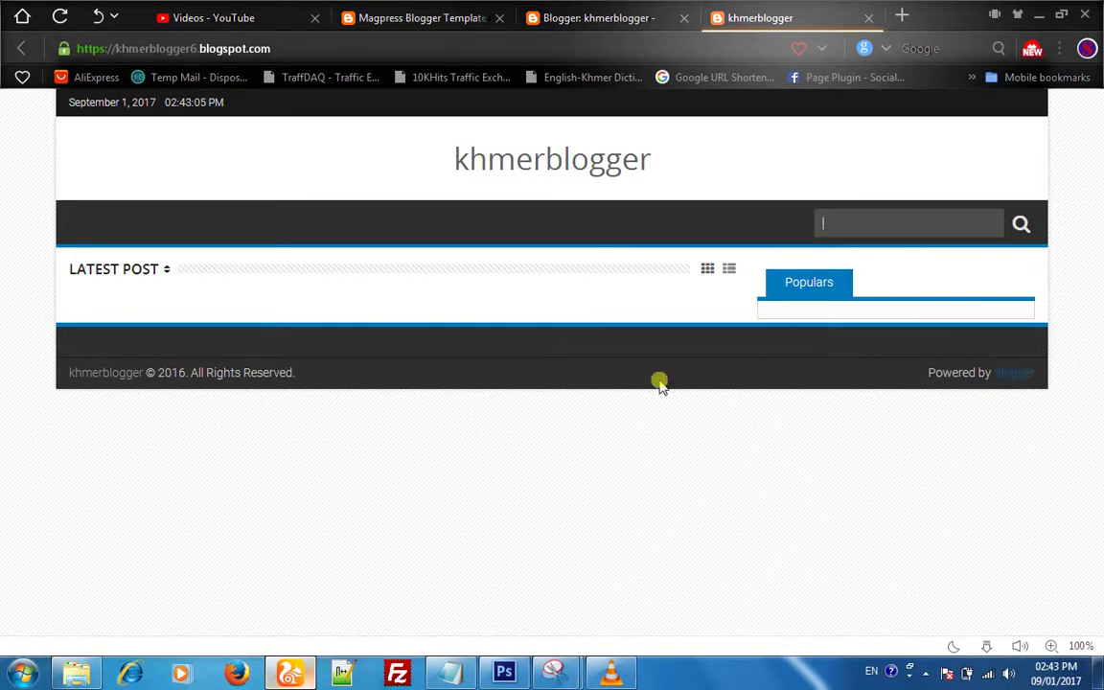
click(729, 271)
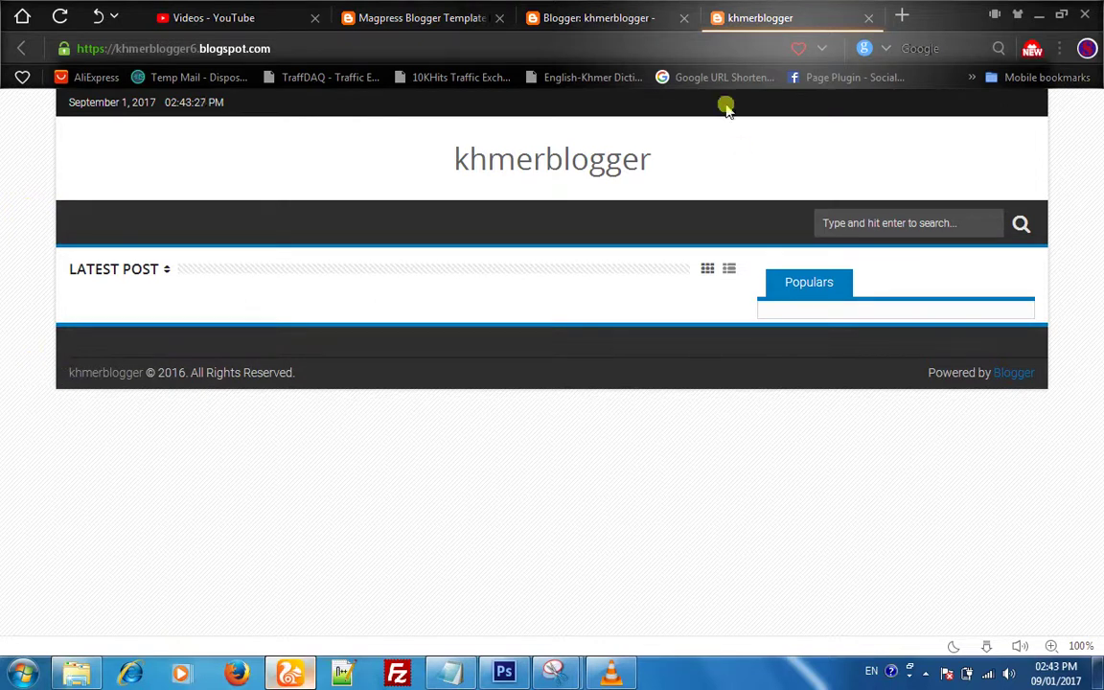
Step: Open khmerblogger's Layout page in Blogger and examine the theme's gadget areas down to the end of the page
click(594, 19)
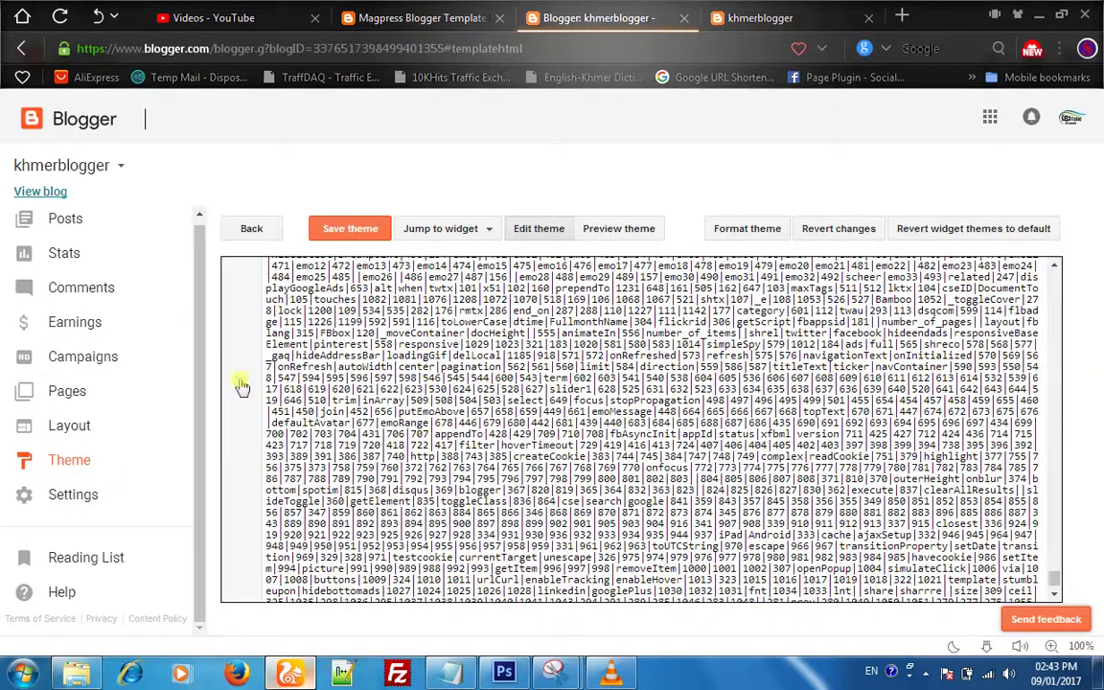
click(69, 424)
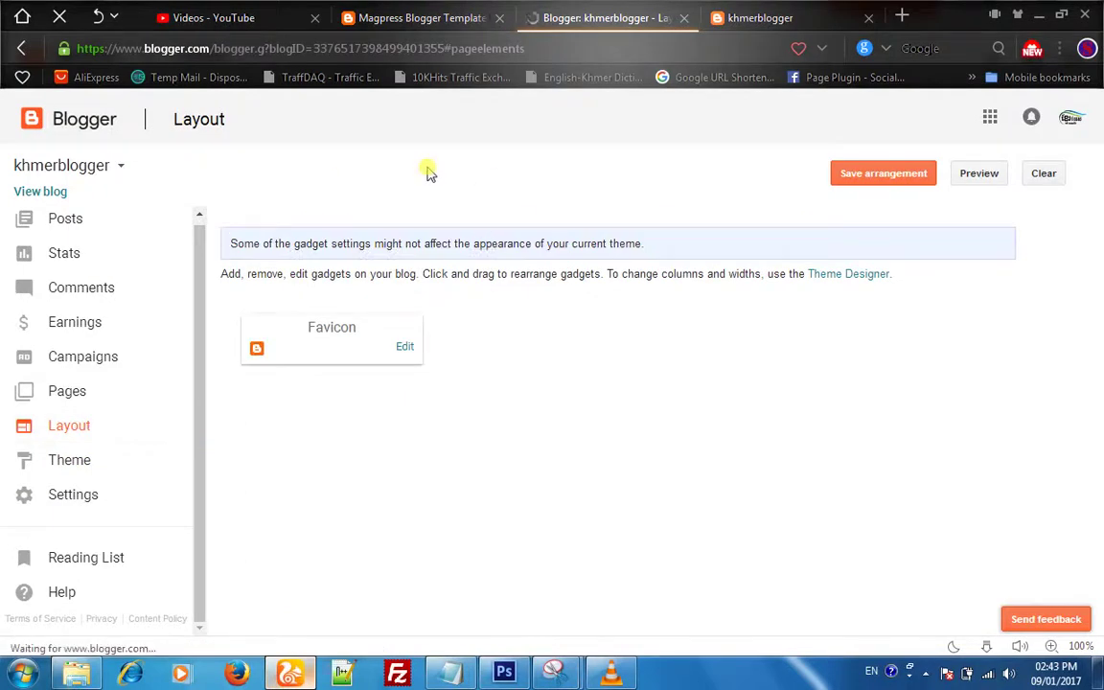
scroll(579, 419, down, 3)
scroll(579, 419, up, 1)
scroll(581, 419, down, 15)
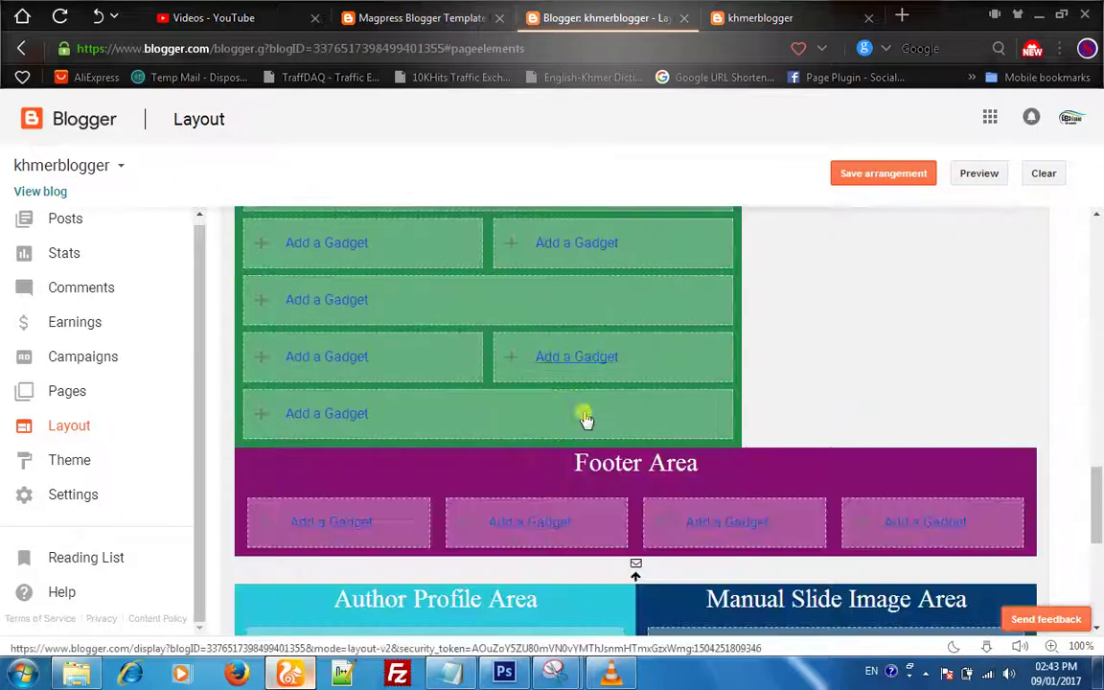
scroll(586, 404, up, 3)
scroll(589, 404, down, 3)
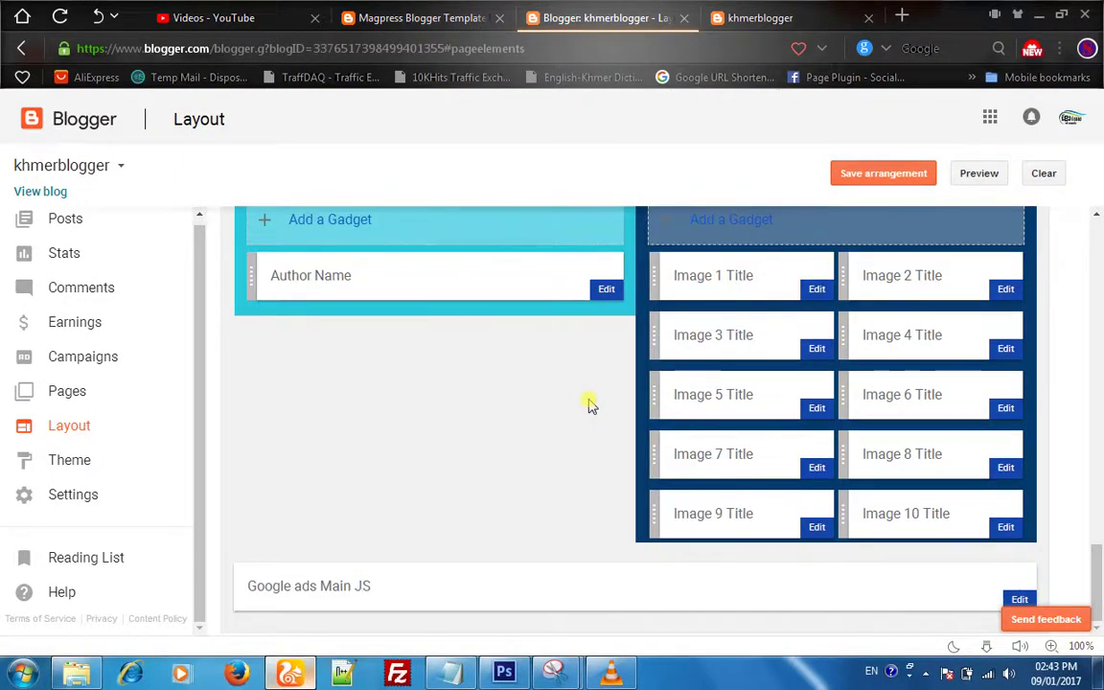
Step: View the settings of the Author Name gadget in the Author Profile Area and close them without saving
scroll(589, 403, up, 3)
click(606, 461)
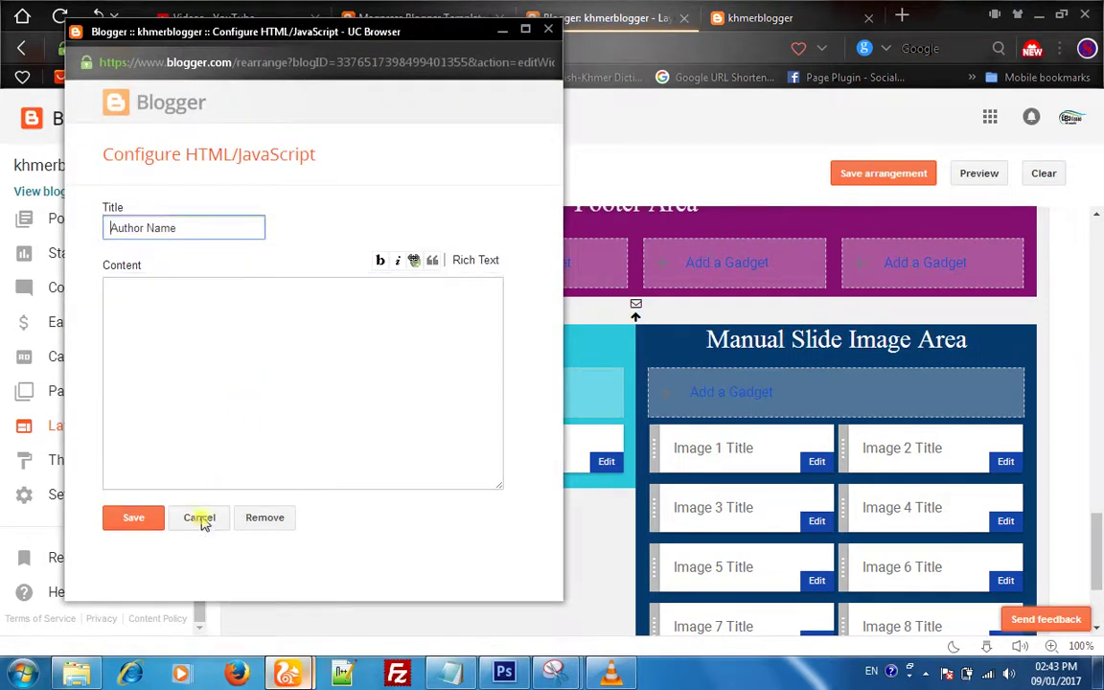
click(199, 518)
Step: Remove the Populars gadget from the Sidebar Tab Area of the layout
scroll(414, 516, up, 6)
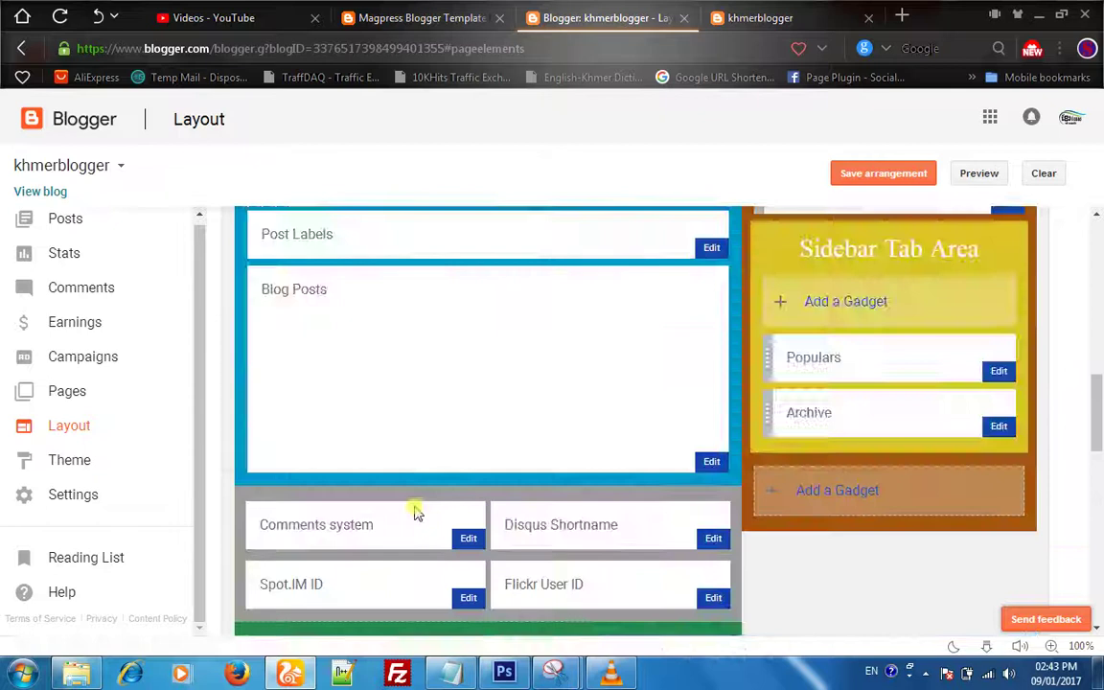
click(999, 372)
click(266, 454)
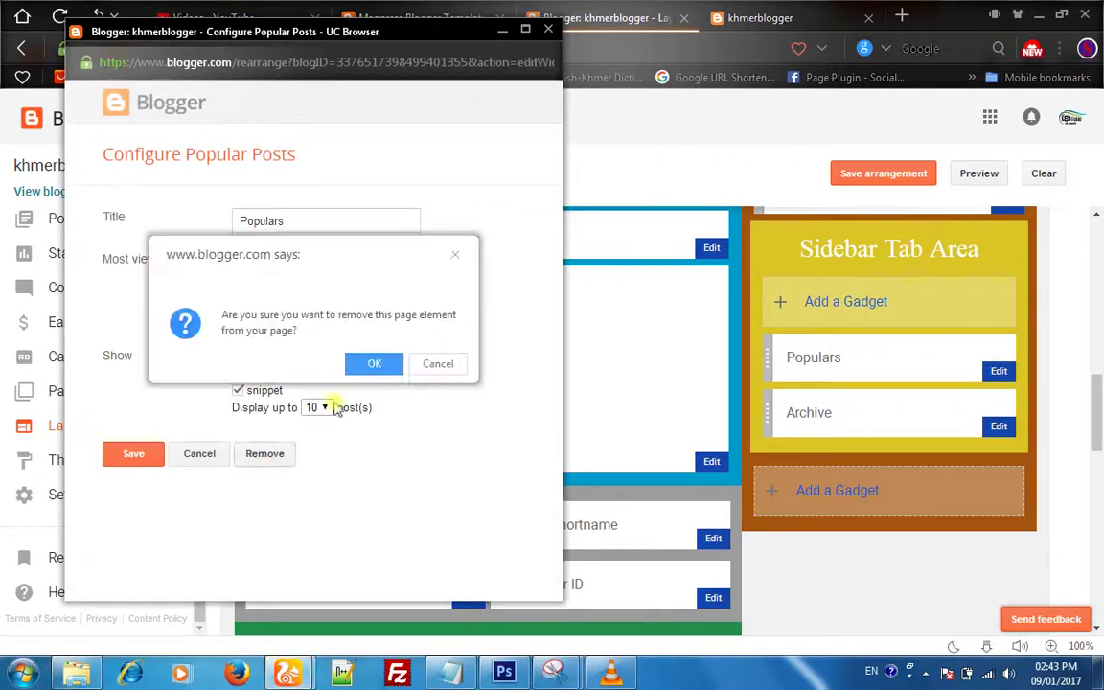
click(375, 364)
Step: Remove the Archive gadget from the Sidebar Tab Area of the layout
click(999, 372)
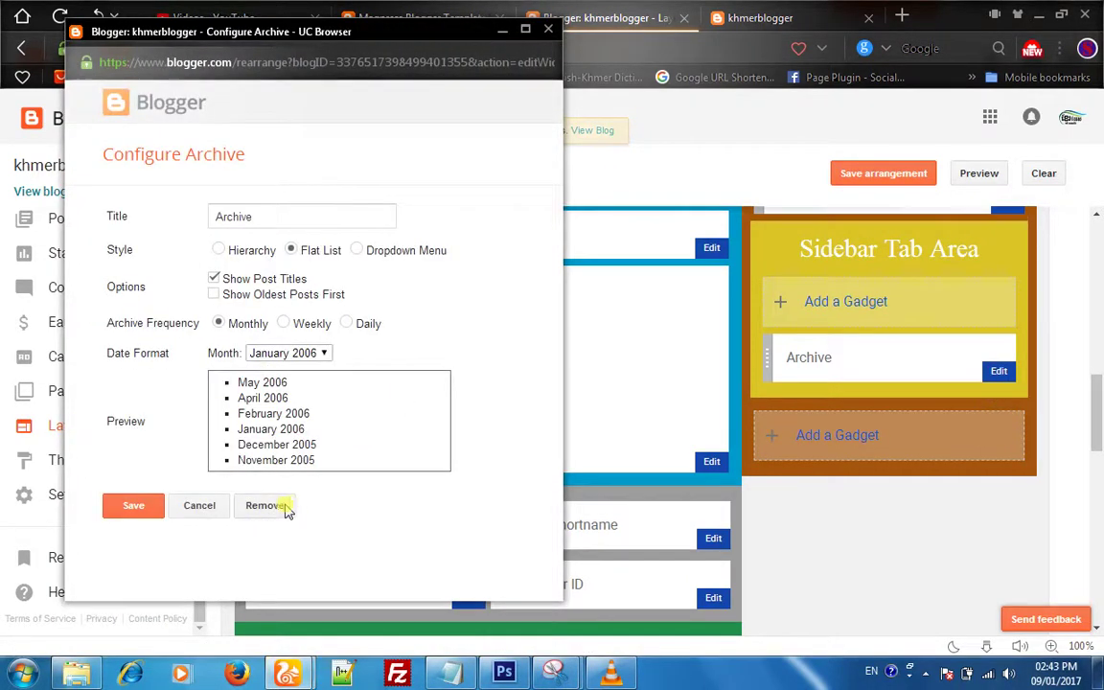
click(281, 508)
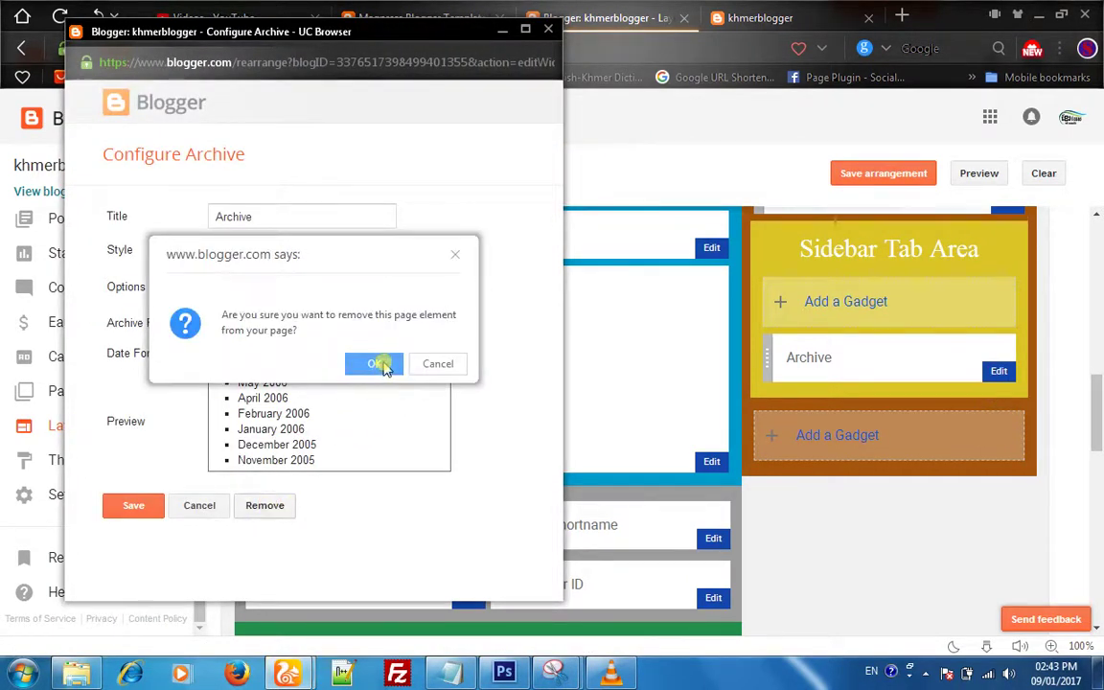
click(382, 364)
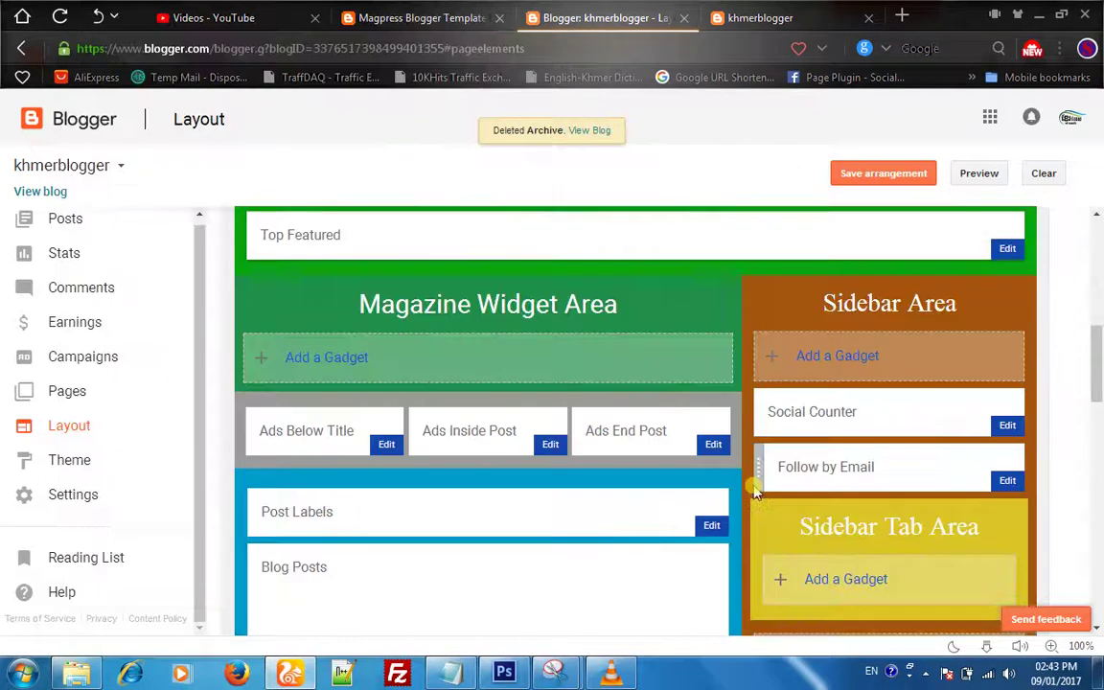
Step: Look over the other layout areas, then return to the live blog and try the list view for the latest posts
scroll(753, 489, up, 3)
scroll(751, 465, down, 3)
scroll(616, 485, down, 5)
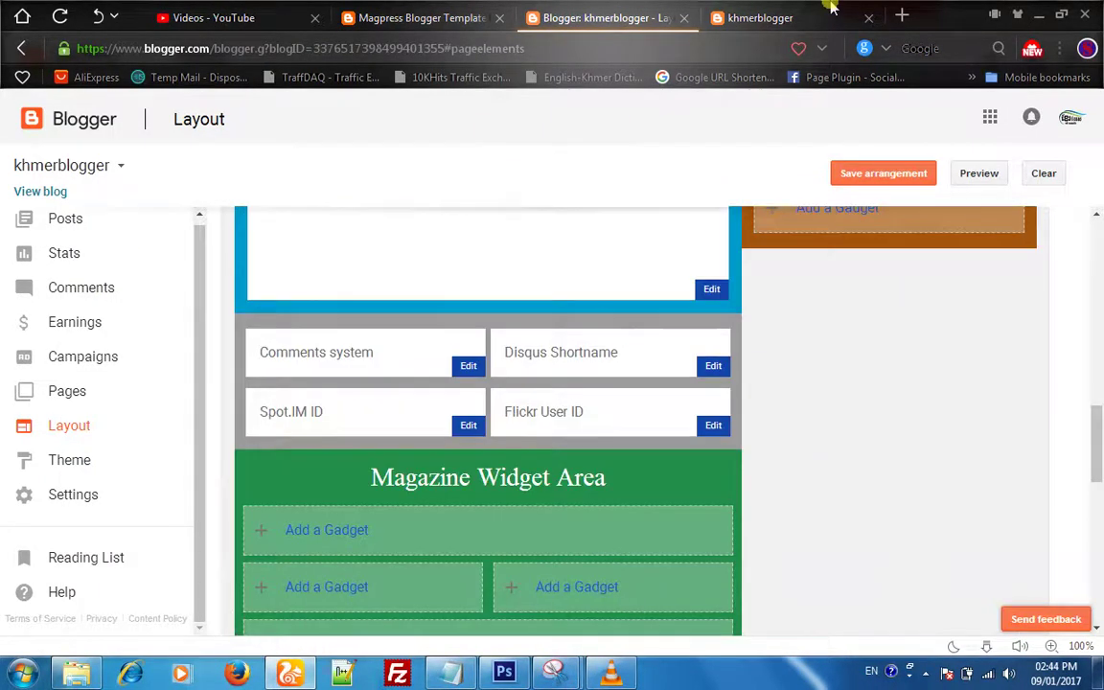
click(832, 12)
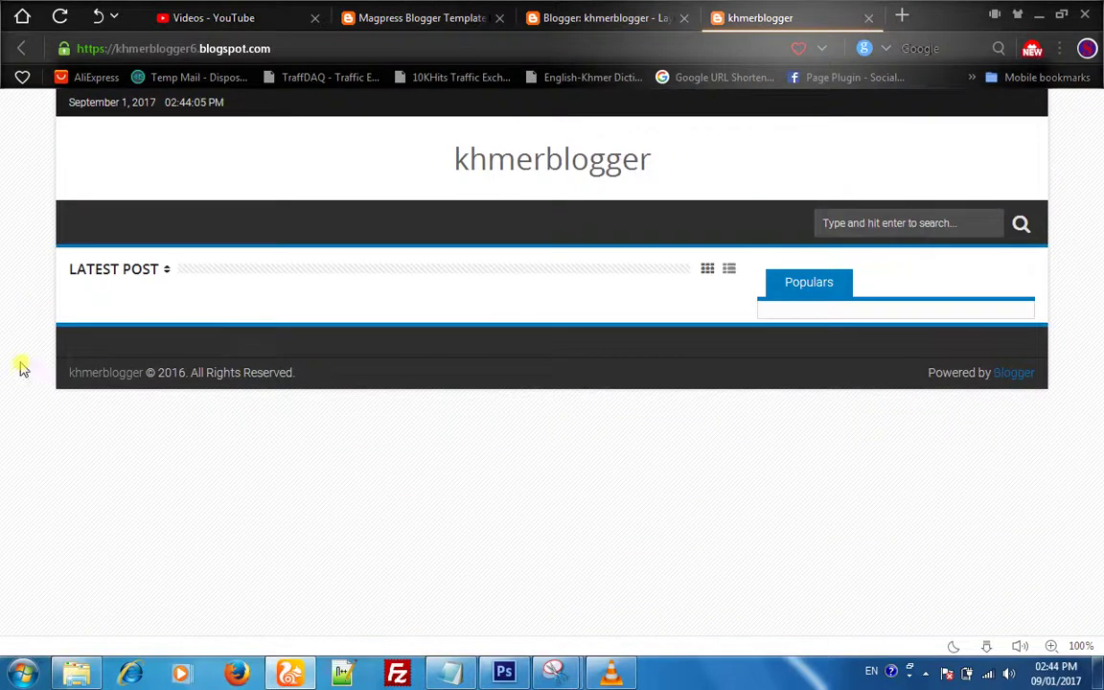
click(738, 276)
click(729, 272)
click(926, 675)
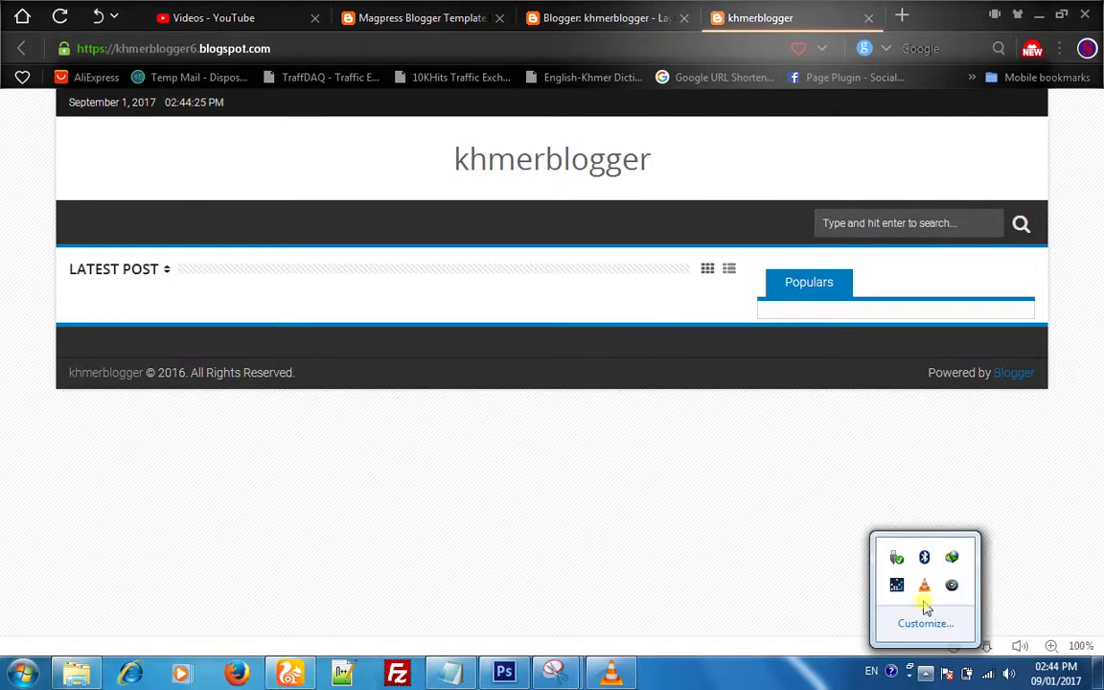